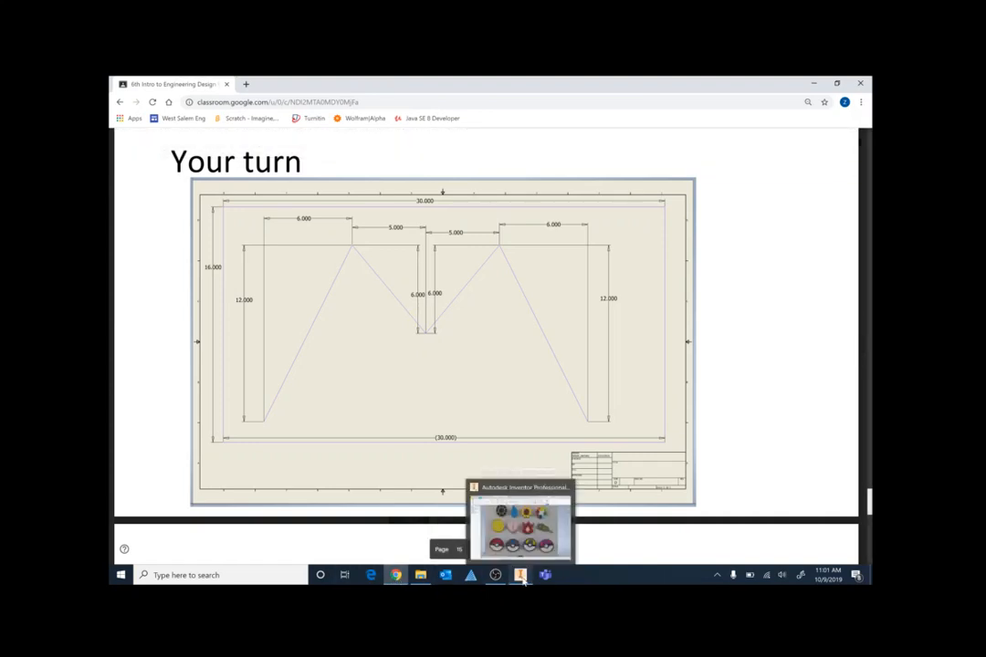
# Switch to Autodesk Inventor and create a new drawing file
pyautogui.click(521, 577)
pyautogui.click(193, 546)
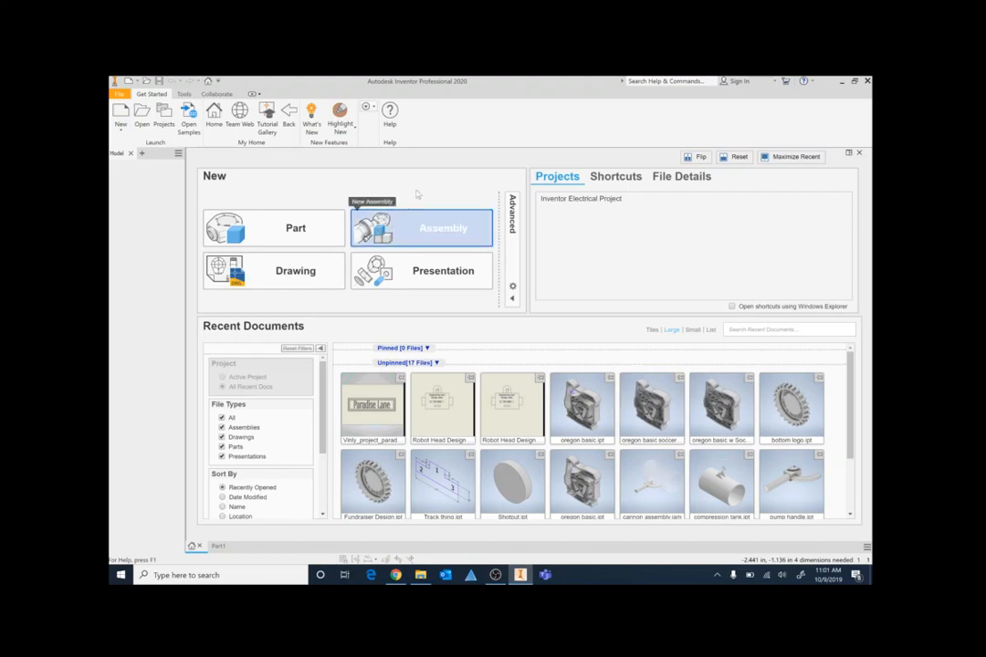
pyautogui.click(282, 272)
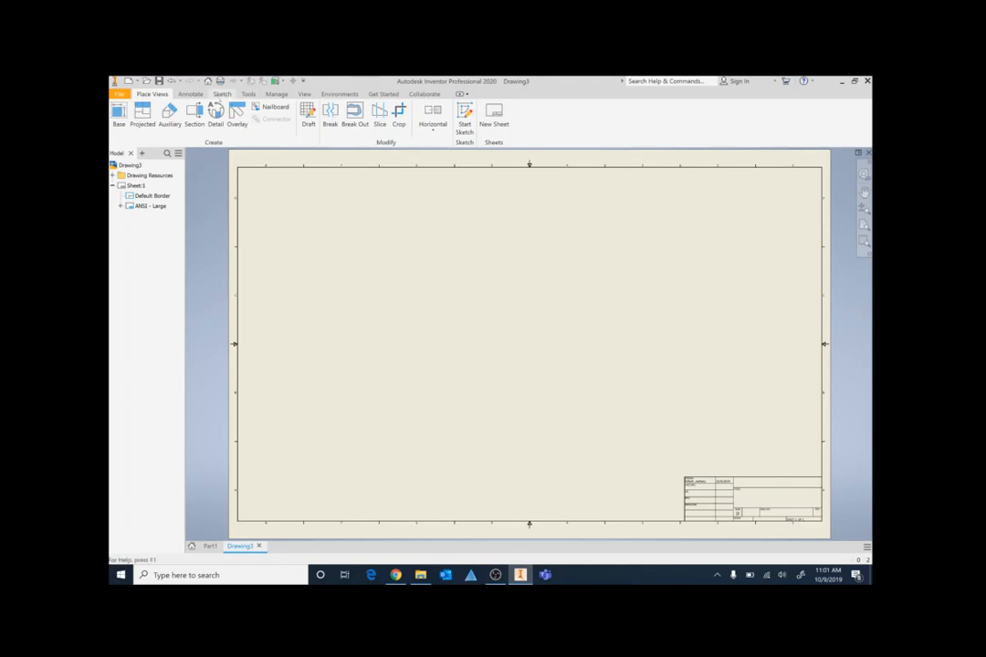
# Start a new sketch on the drawing sheet for adding content to the title block
pyautogui.click(217, 96)
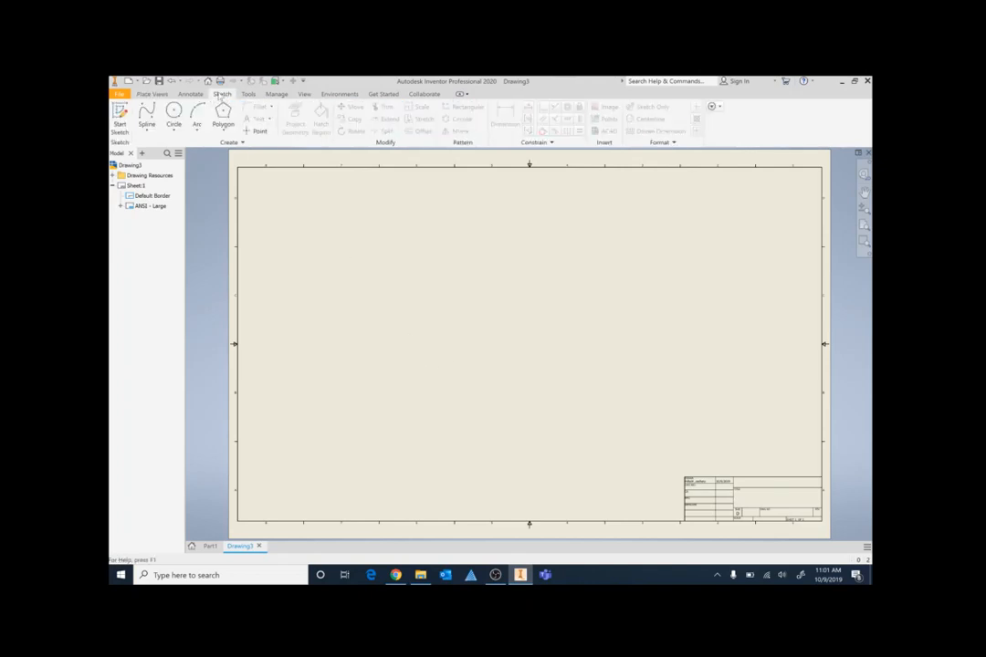
pyautogui.scroll(-3, 840, 537)
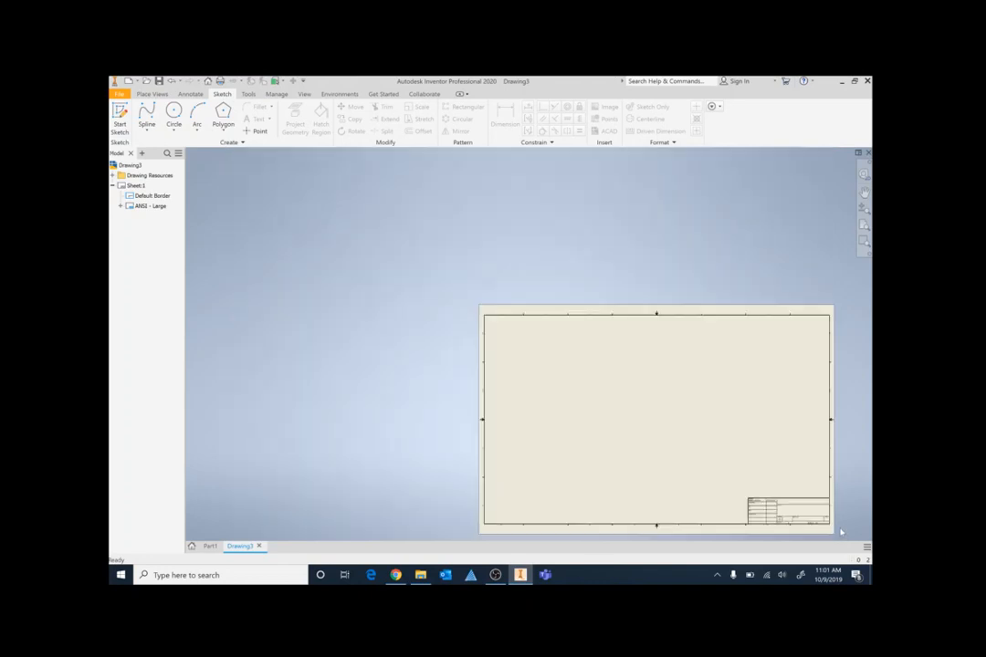
pyautogui.scroll(3, 824, 522)
pyautogui.scroll(5, 836, 541)
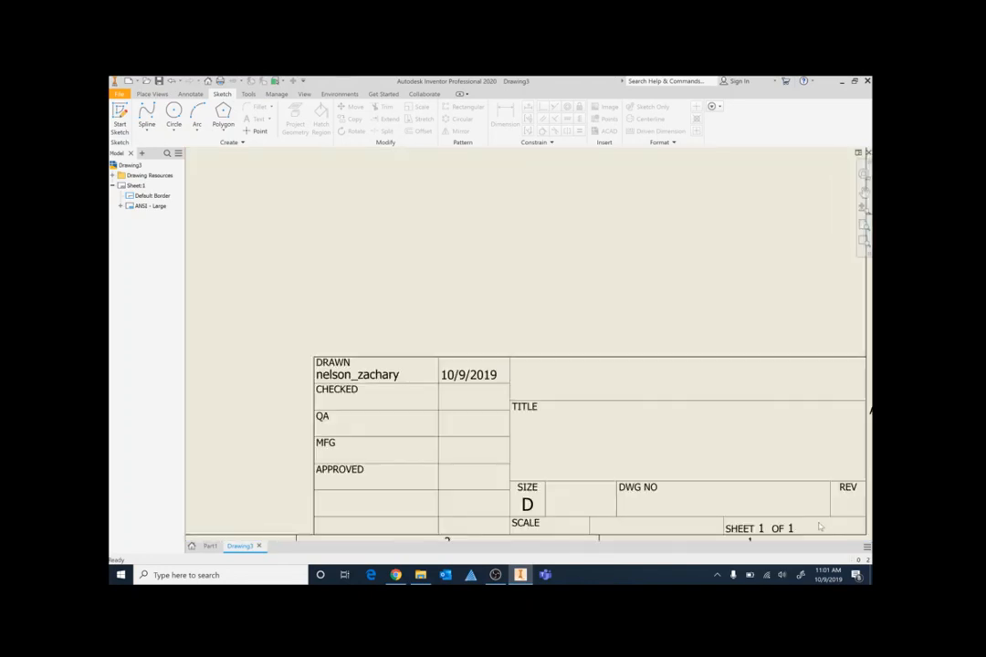
pyautogui.scroll(-2, 805, 504)
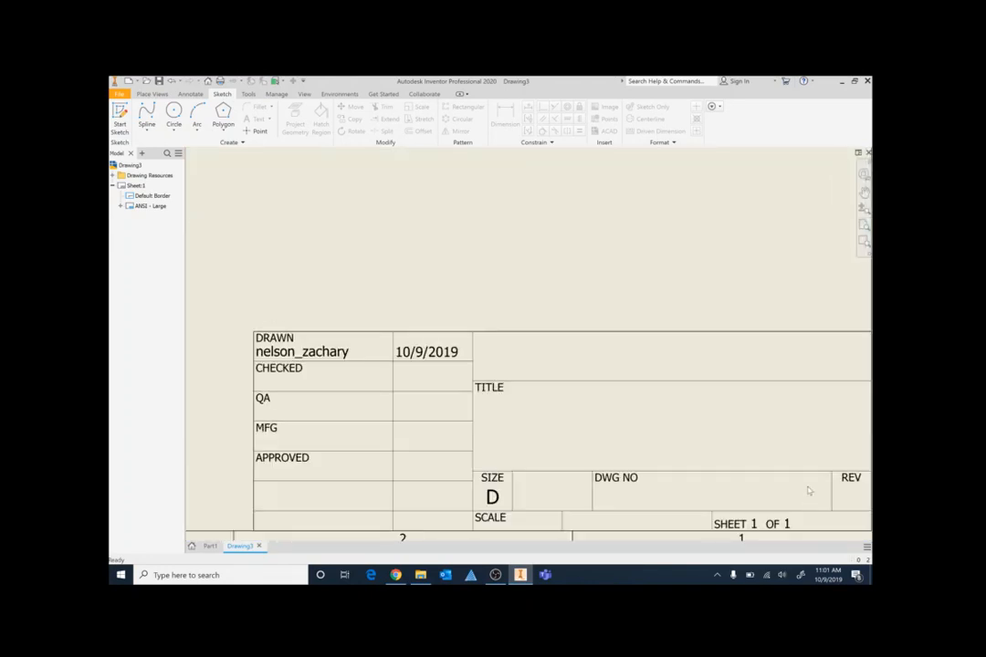
pyautogui.click(863, 192)
pyautogui.moveTo(708, 431); pyautogui.dragTo(671, 274)
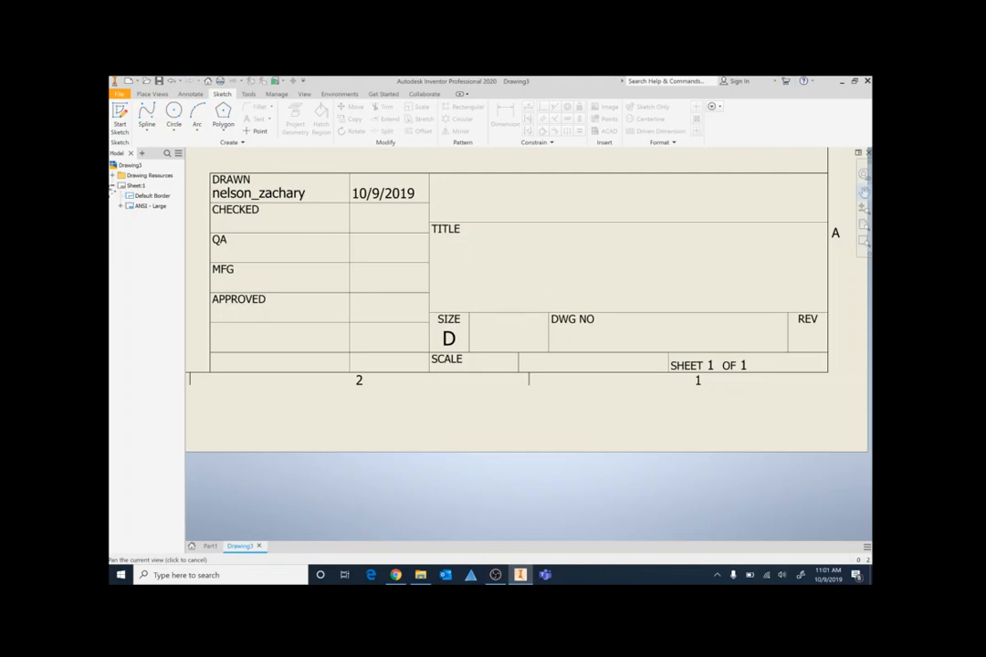
pyautogui.rightClick(473, 245)
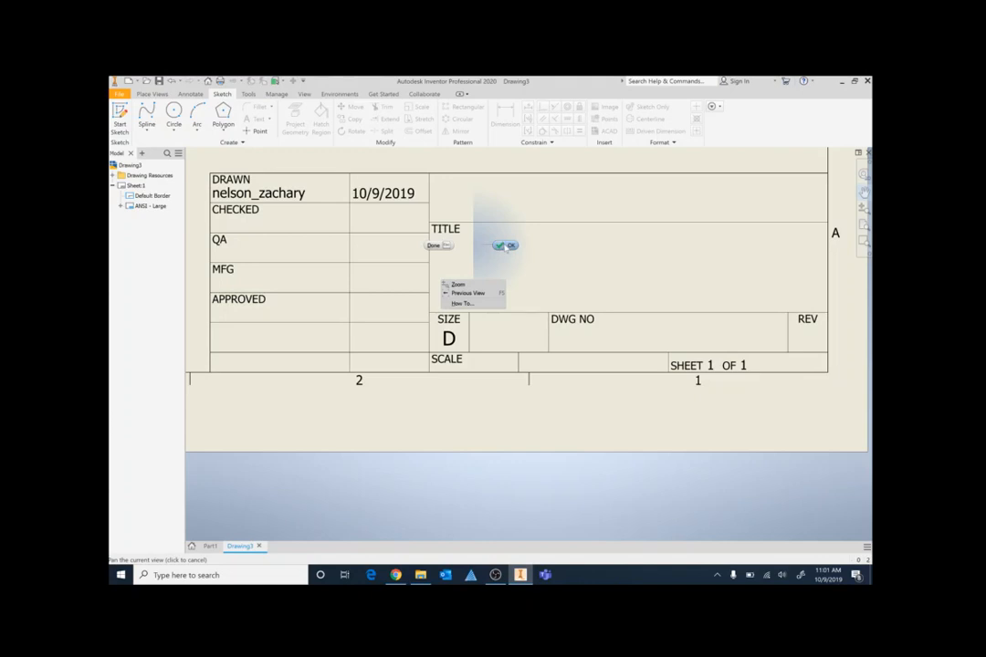
pyautogui.click(508, 247)
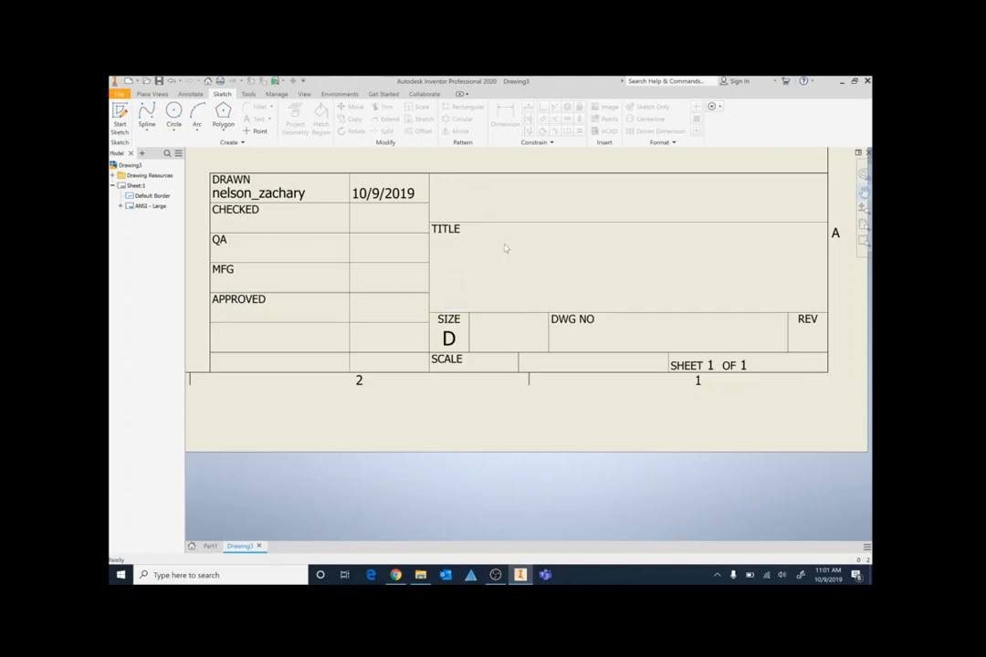
pyautogui.click(120, 113)
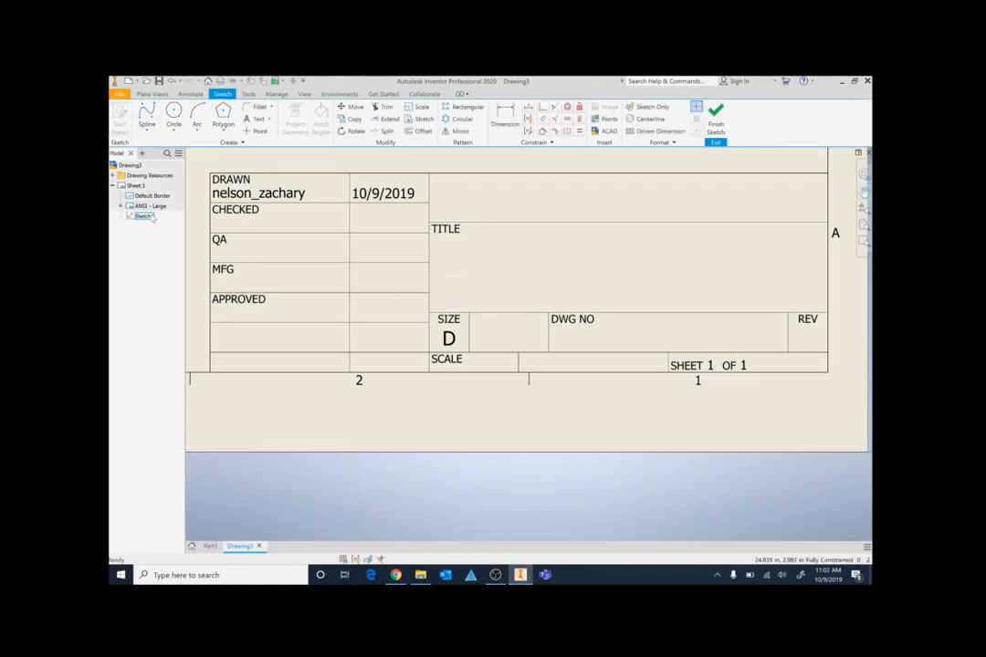
# Add the text "Drawing lesson 1" in the TITLE field of the title block
pyautogui.click(256, 118)
pyautogui.click(747, 307)
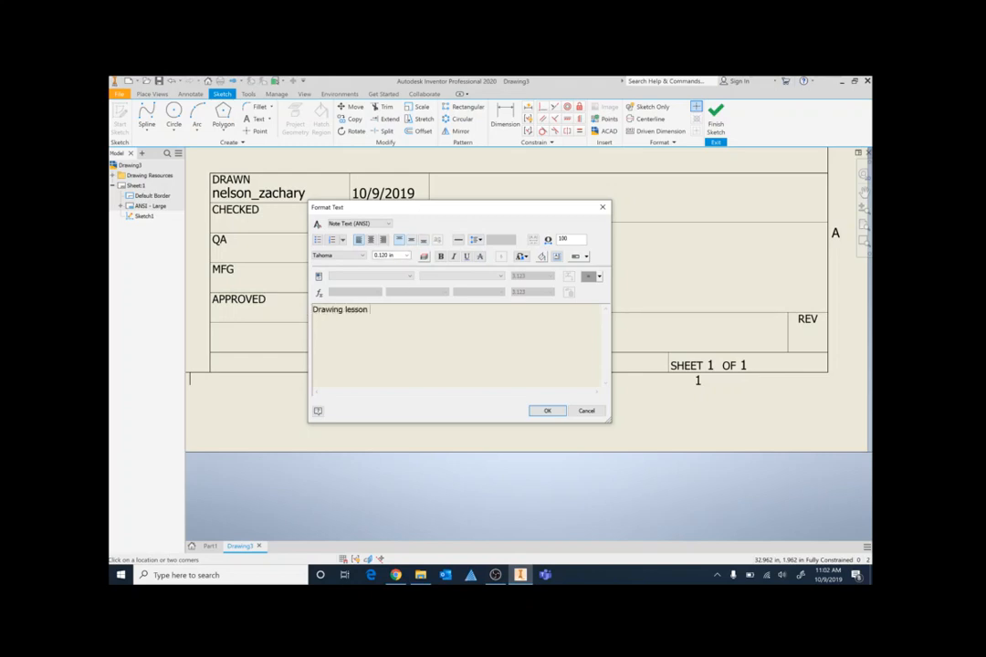
pyautogui.click(548, 411)
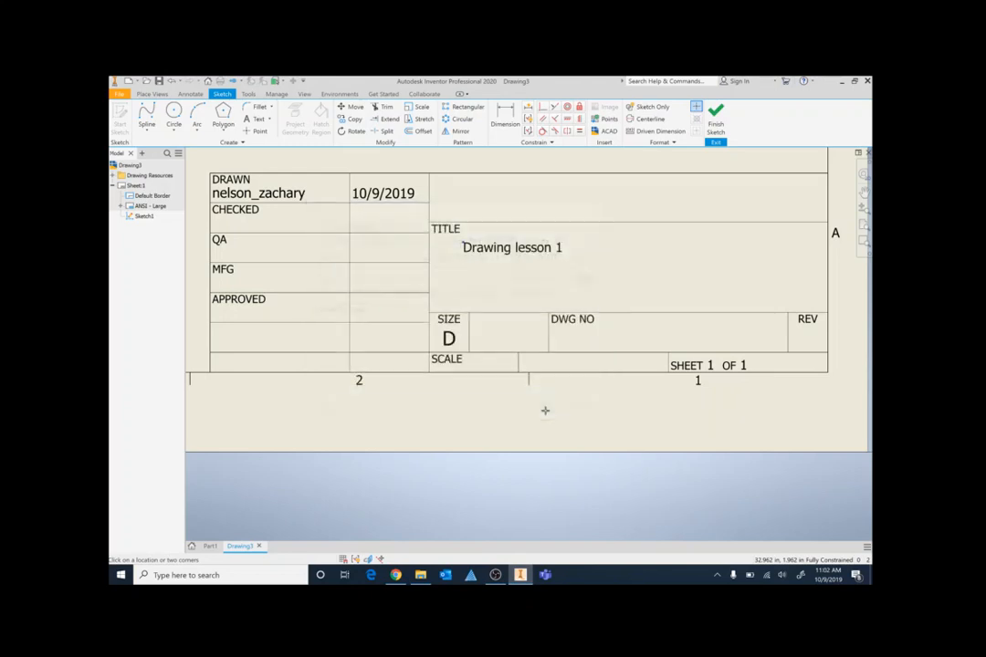
pyautogui.rightClick(544, 241)
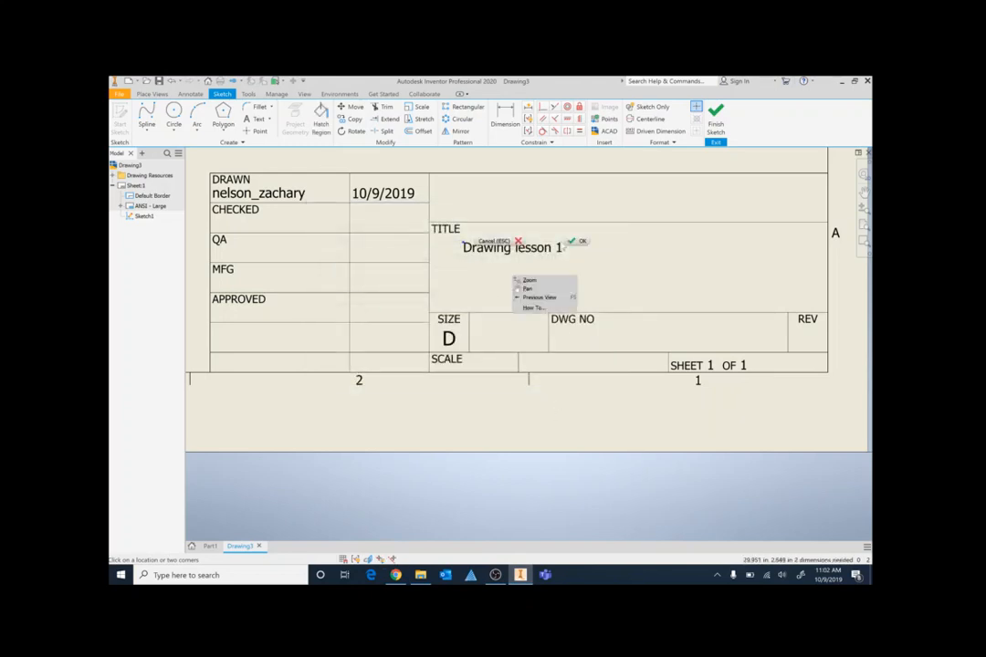
pyautogui.click(574, 243)
# Shift the title text toward the middle of the TITLE field and set its text height to 0.5 in
pyautogui.moveTo(512, 251); pyautogui.dragTo(619, 267)
pyautogui.doubleClick(633, 266)
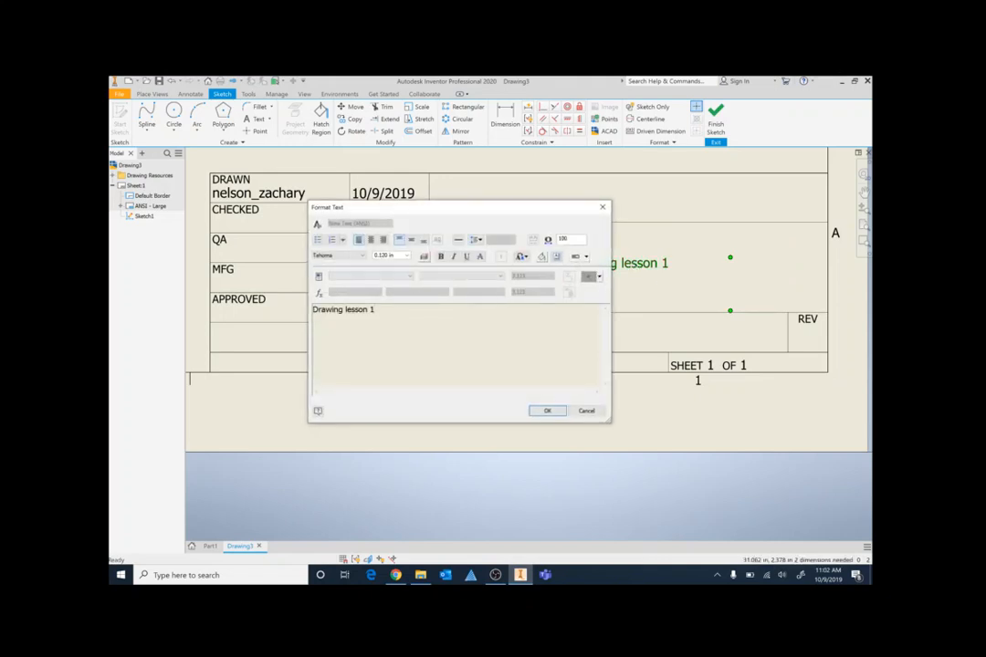
pyautogui.hotkey('ctrl', 'a')
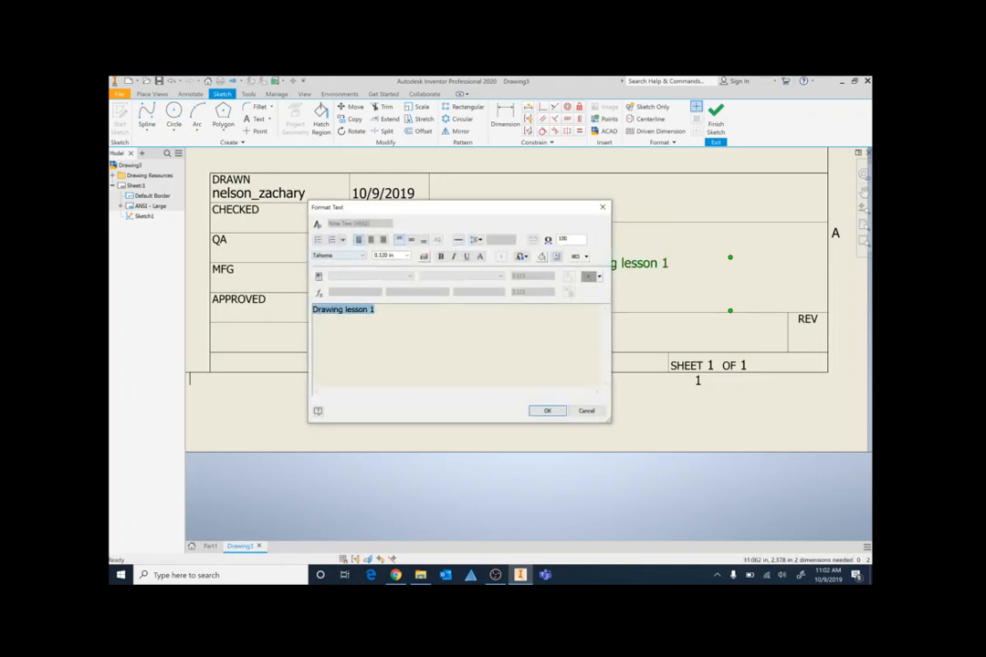
pyautogui.click(406, 256)
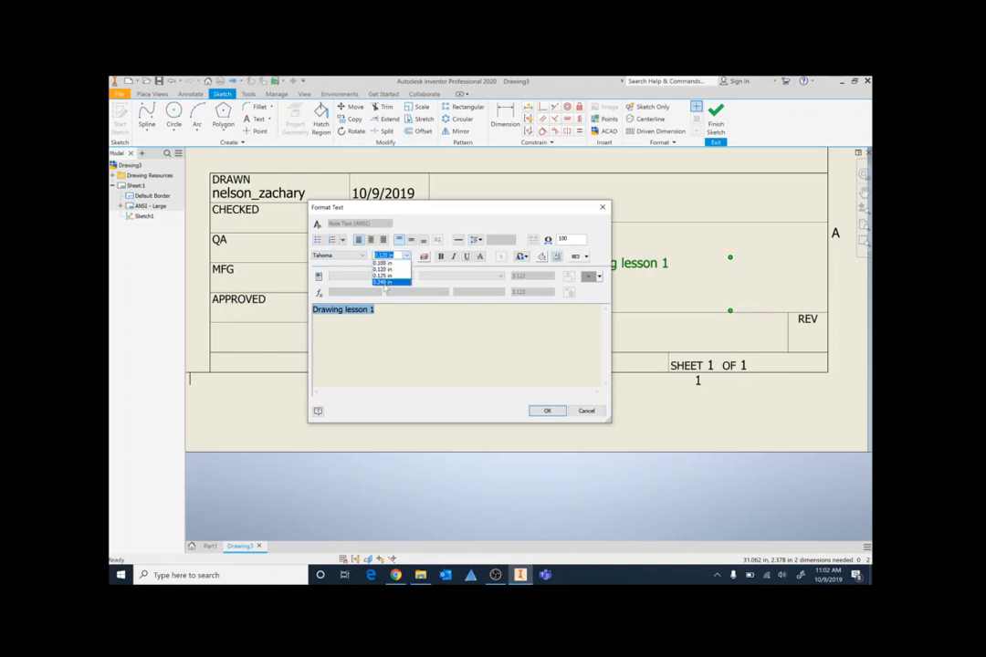
pyautogui.click(384, 282)
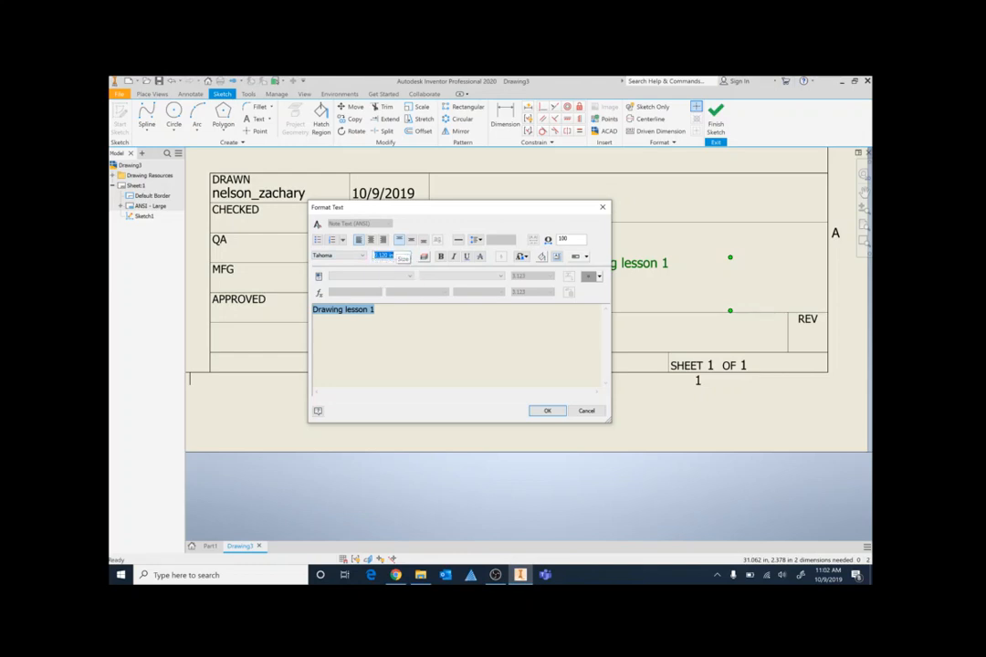
pyautogui.press('Return')
# Widen the title's text box on its left side and reposition the text inside the TITLE field
pyautogui.moveTo(519, 187)
pyautogui.mouseDown()
pyautogui.moveTo(569, 257)
pyautogui.moveTo(598, 249)
pyautogui.mouseUp()
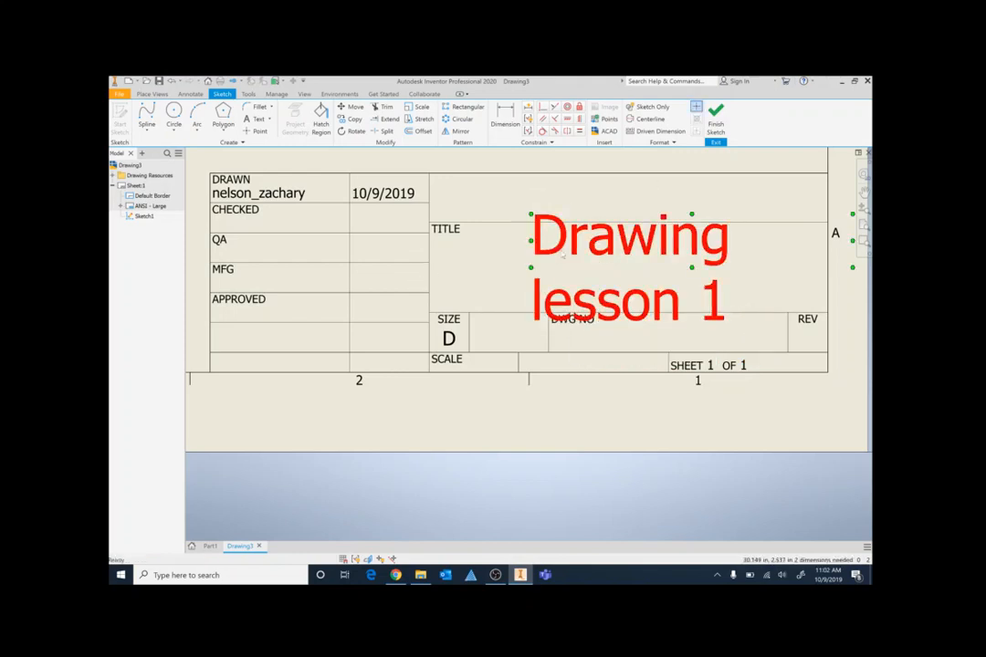
pyautogui.moveTo(531, 241); pyautogui.dragTo(444, 241)
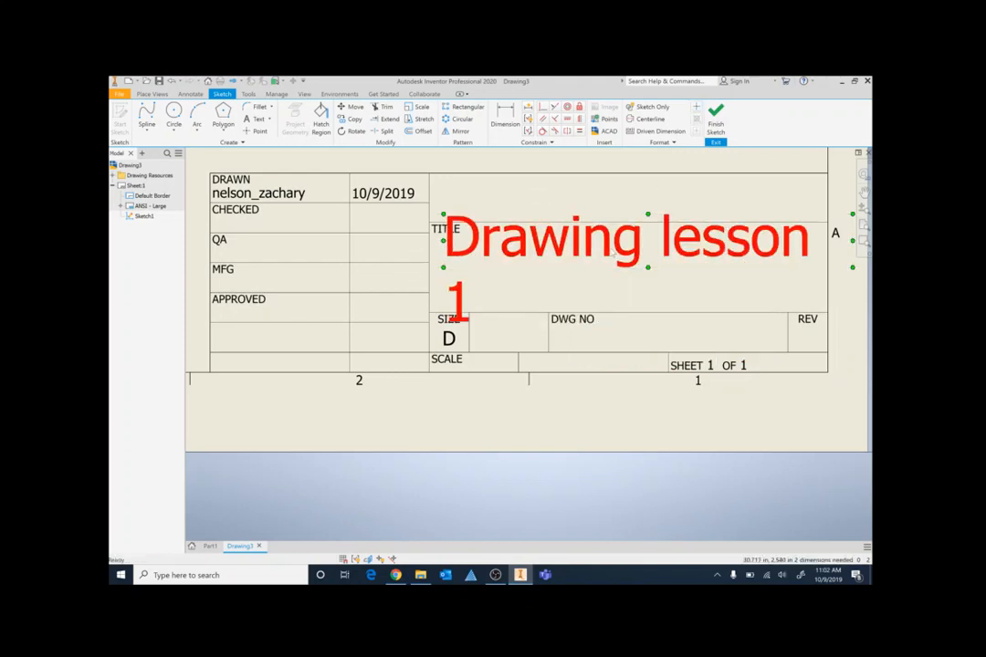
pyautogui.moveTo(671, 236)
pyautogui.mouseDown()
pyautogui.moveTo(669, 262)
pyautogui.moveTo(653, 272)
pyautogui.mouseUp()
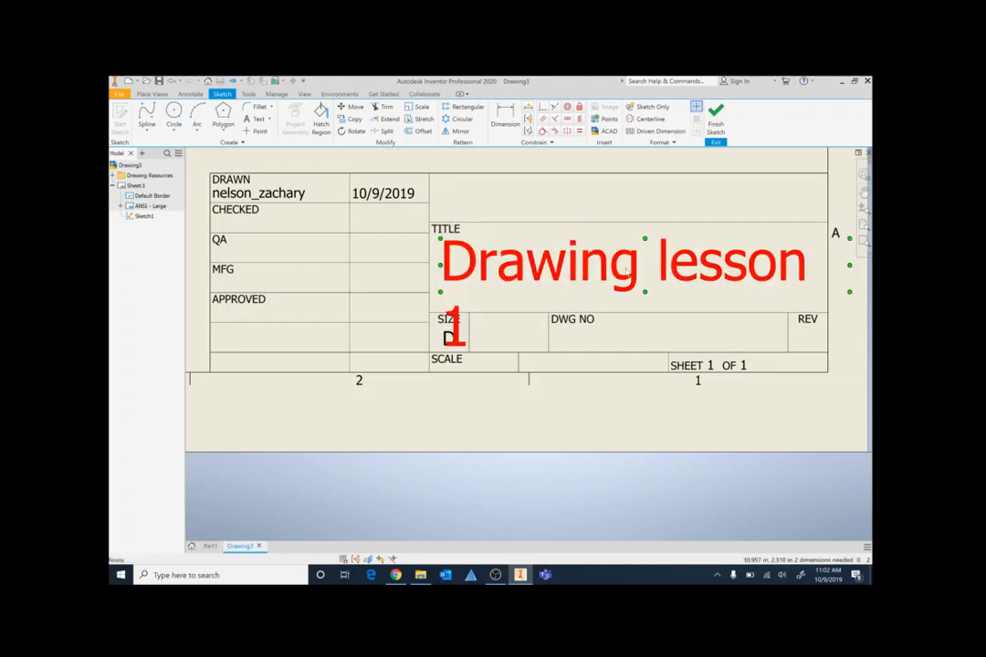
# Reduce the whole "Drawing lesson 1" text to a height of 0.4 in
pyautogui.doubleClick(626, 270)
pyautogui.moveTo(434, 367)
pyautogui.mouseDown()
pyautogui.moveTo(415, 365)
pyautogui.moveTo(431, 284)
pyautogui.mouseUp()
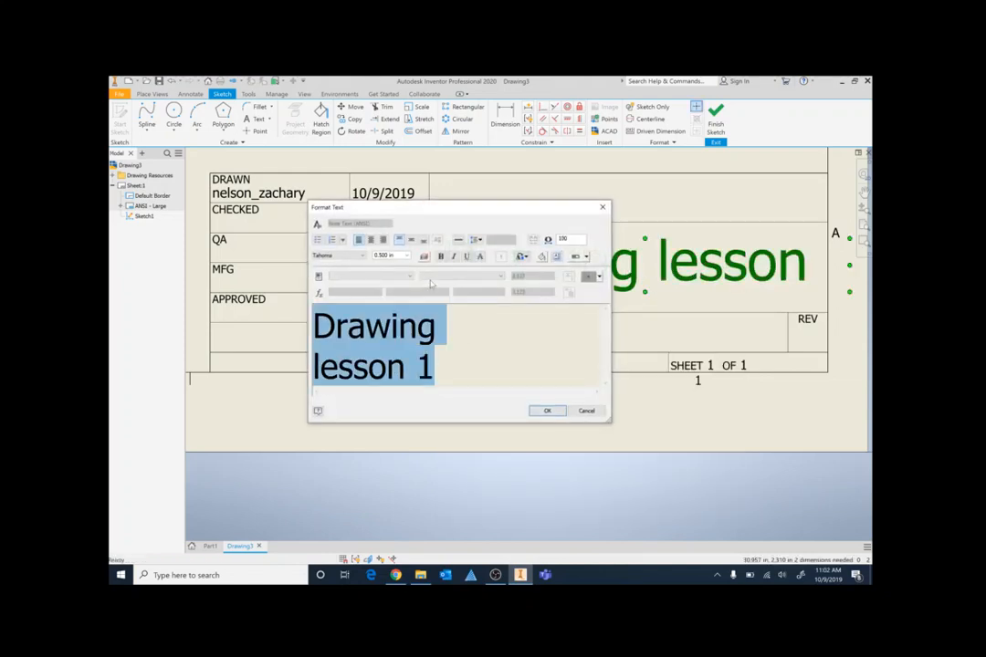
pyautogui.press('Return')
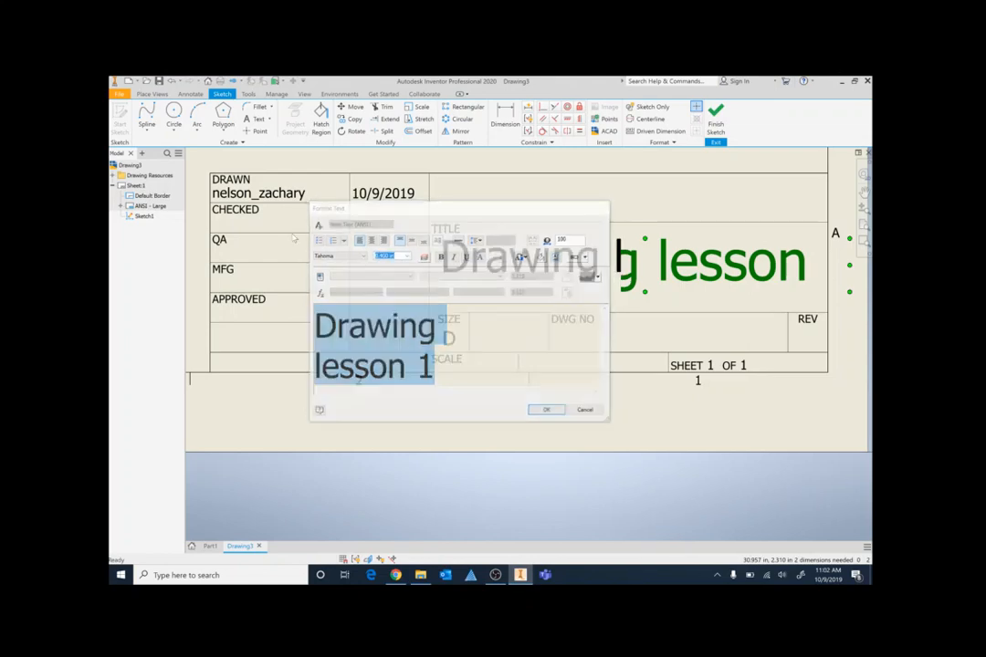
# Sketch four connected lines forming an M shape across the middle of the sheet
pyautogui.scroll(-5, 567, 307)
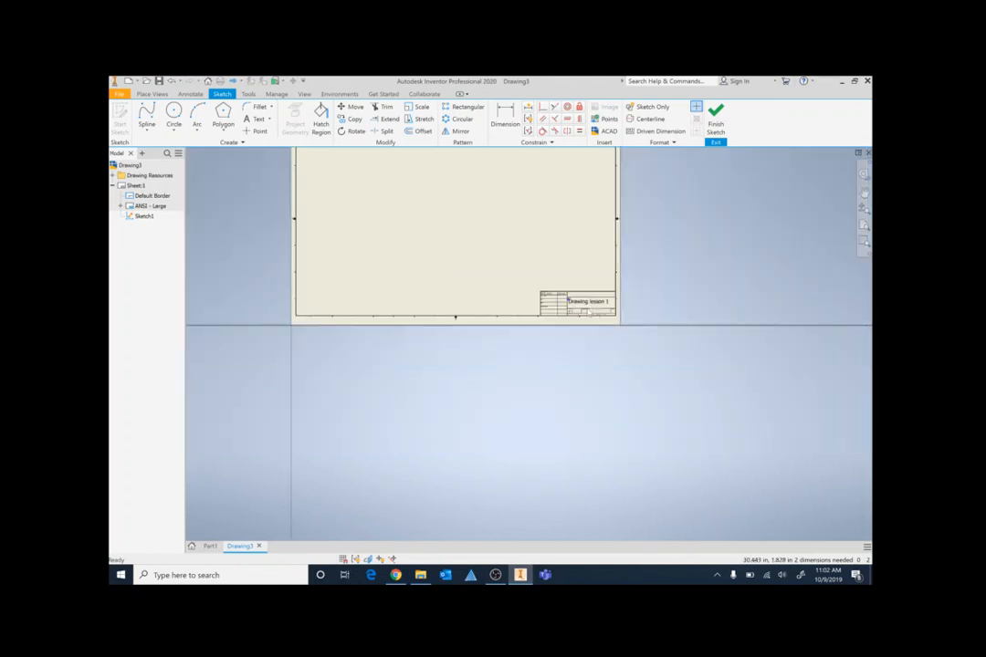
pyautogui.scroll(1, 502, 216)
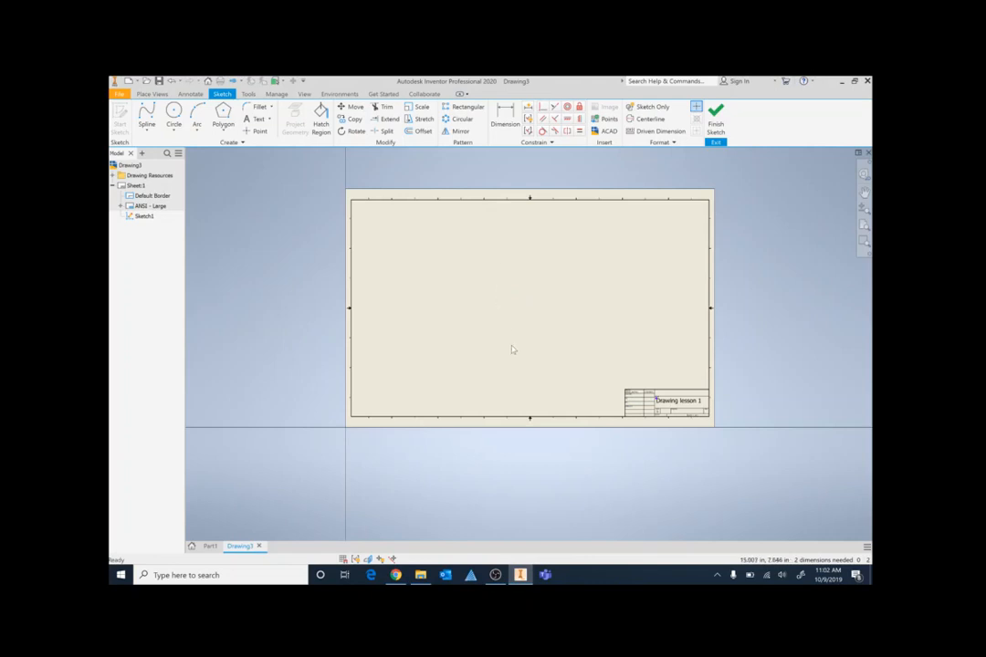
pyautogui.click(146, 127)
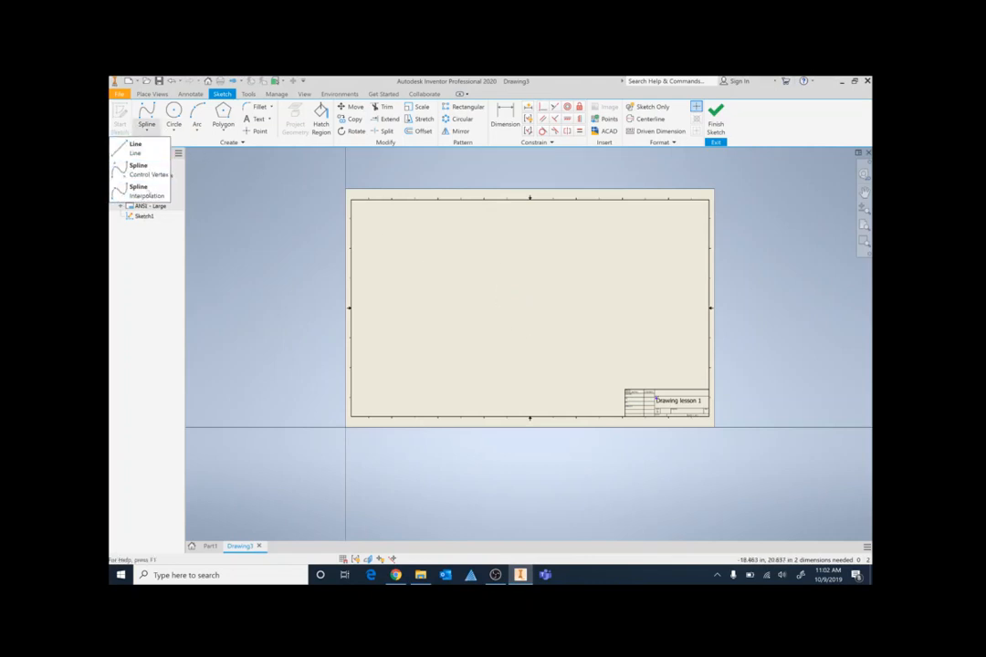
pyautogui.click(143, 148)
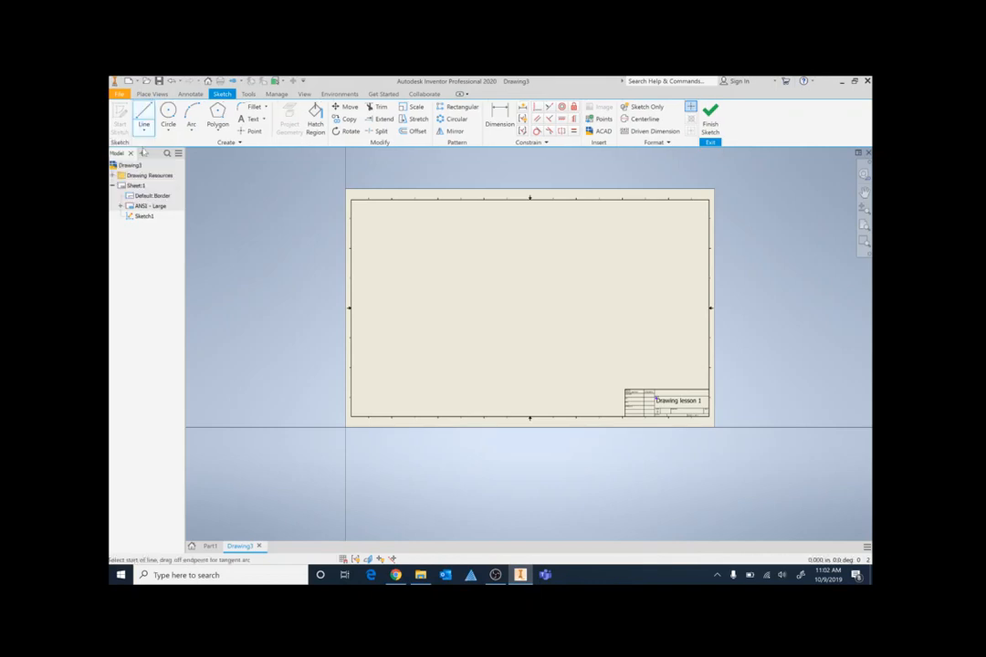
pyautogui.click(395, 361)
pyautogui.click(454, 239)
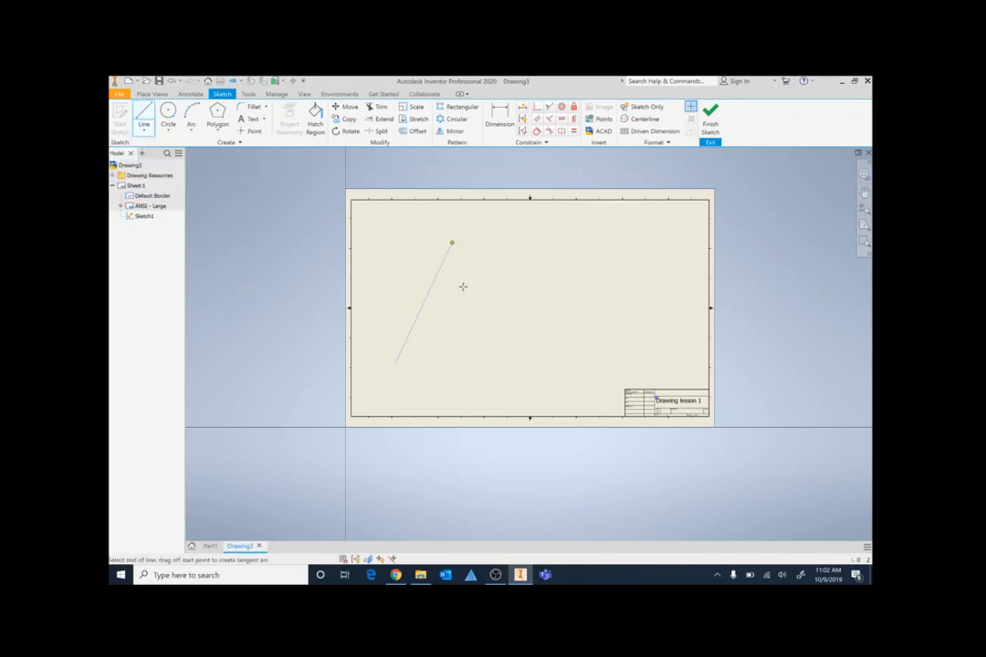
pyautogui.click(503, 311)
pyautogui.click(574, 246)
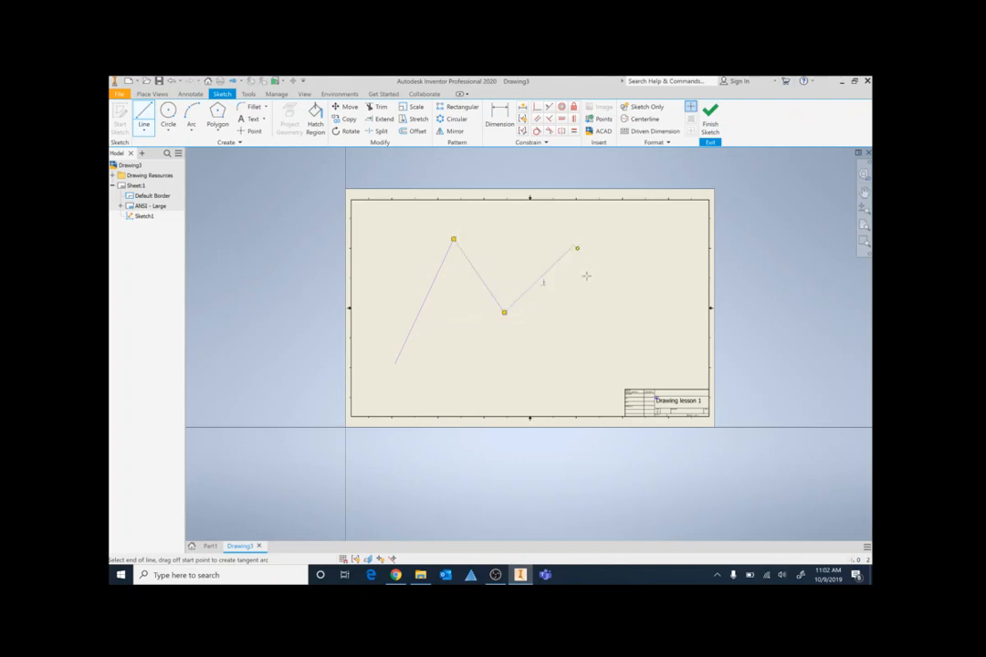
pyautogui.click(602, 370)
pyautogui.rightClick(630, 306)
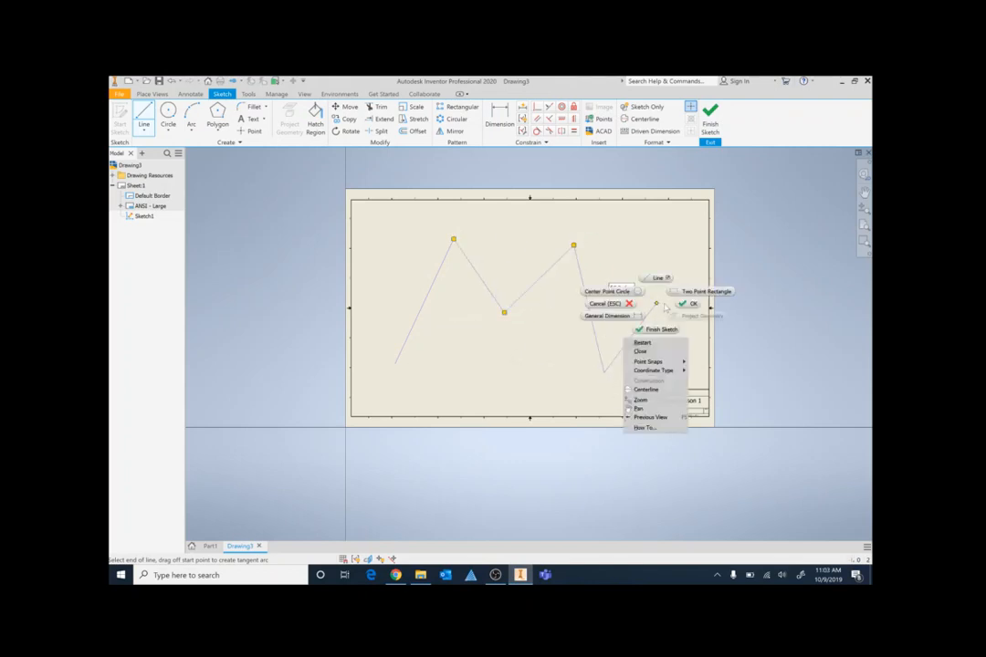
pyautogui.click(687, 304)
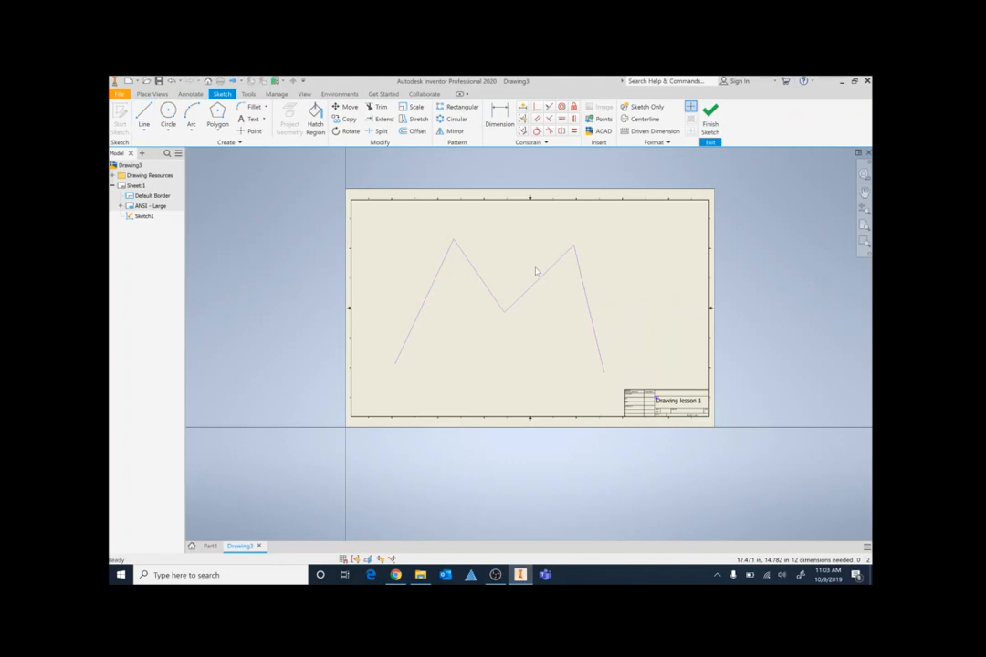
# Sketch a closed four-line frame around the M shape, with a vertical left side and a bottom edge about 30.6 in long
pyautogui.click(144, 115)
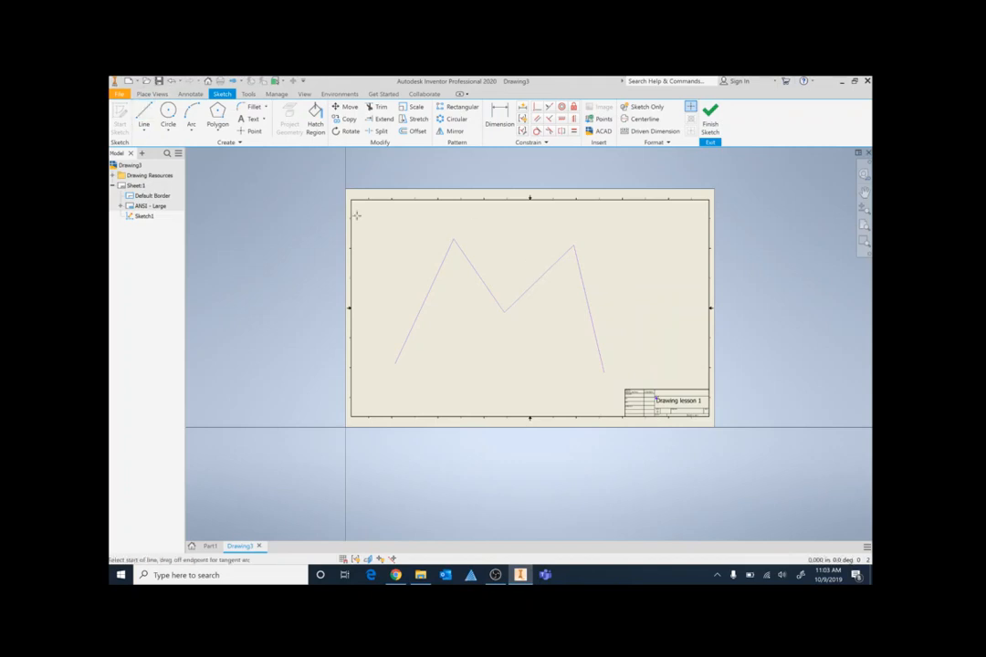
pyautogui.click(364, 213)
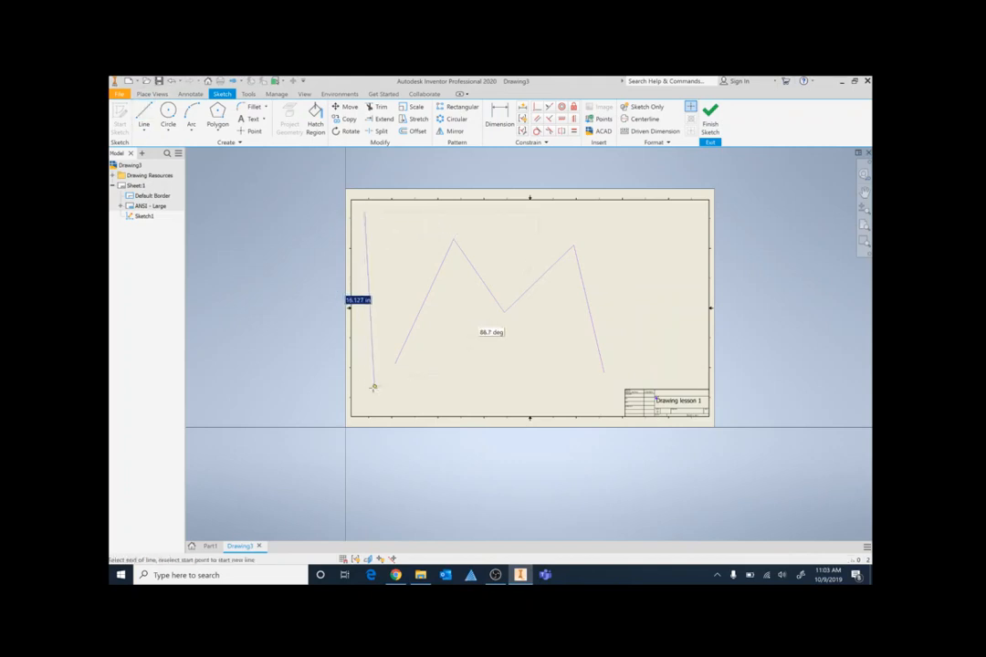
pyautogui.click(365, 384)
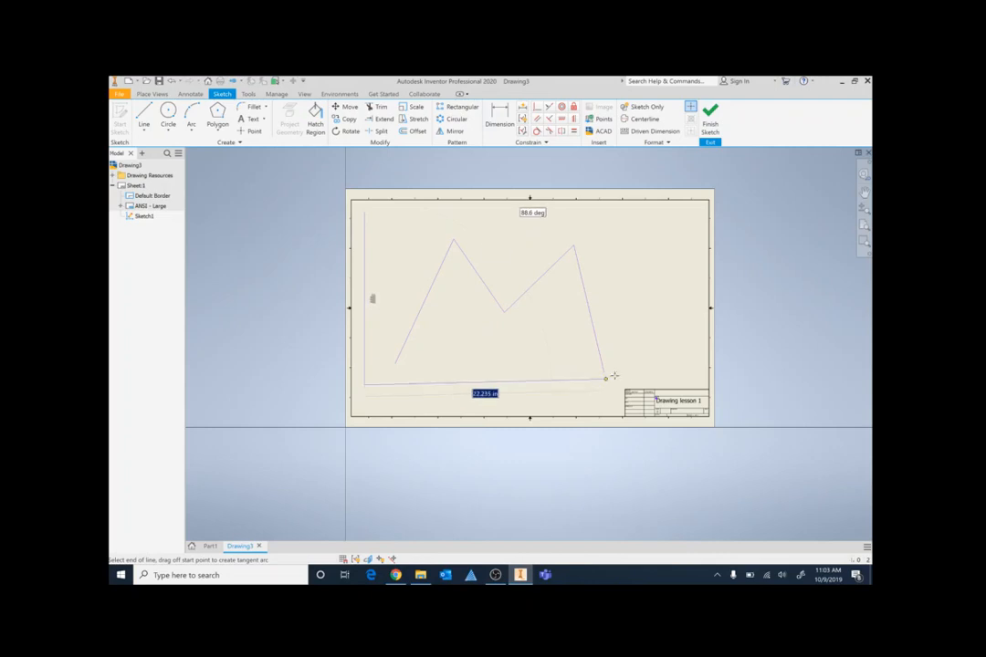
pyautogui.click(696, 383)
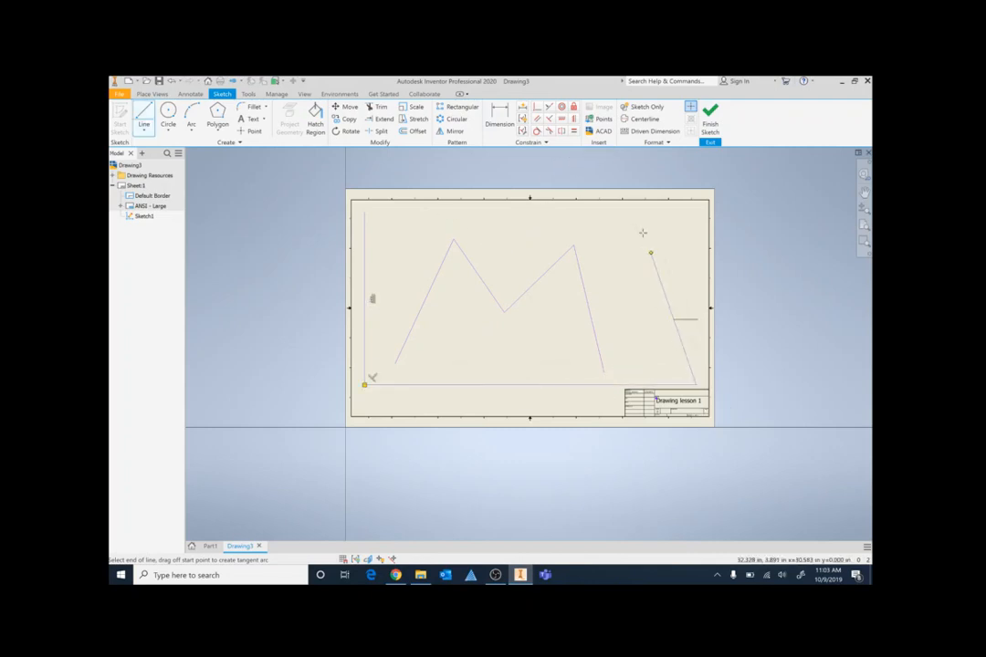
pyautogui.click(638, 225)
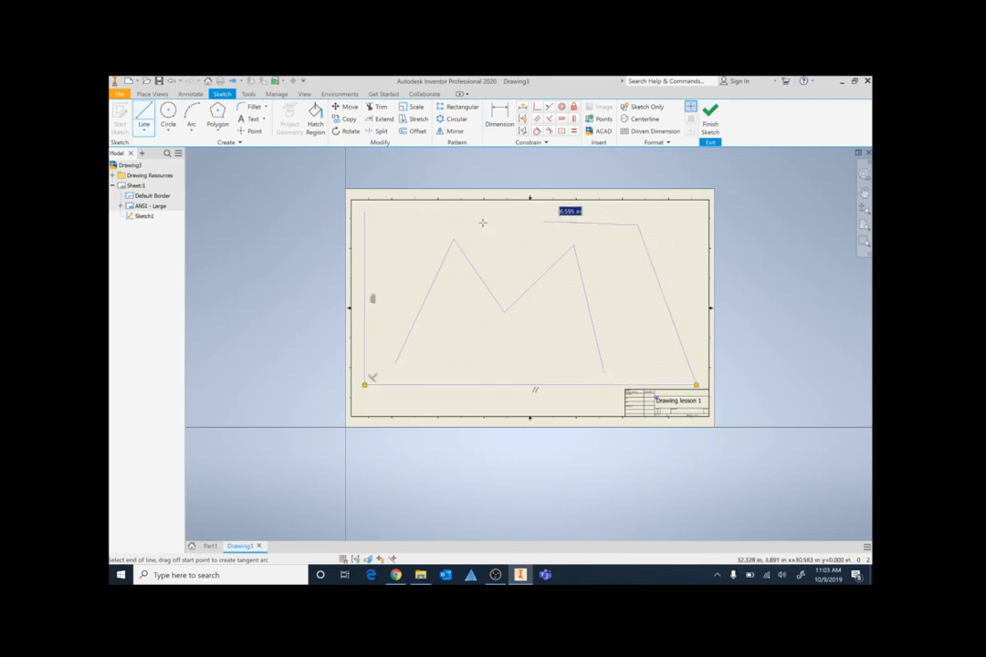
pyautogui.click(364, 213)
pyautogui.rightClick(676, 242)
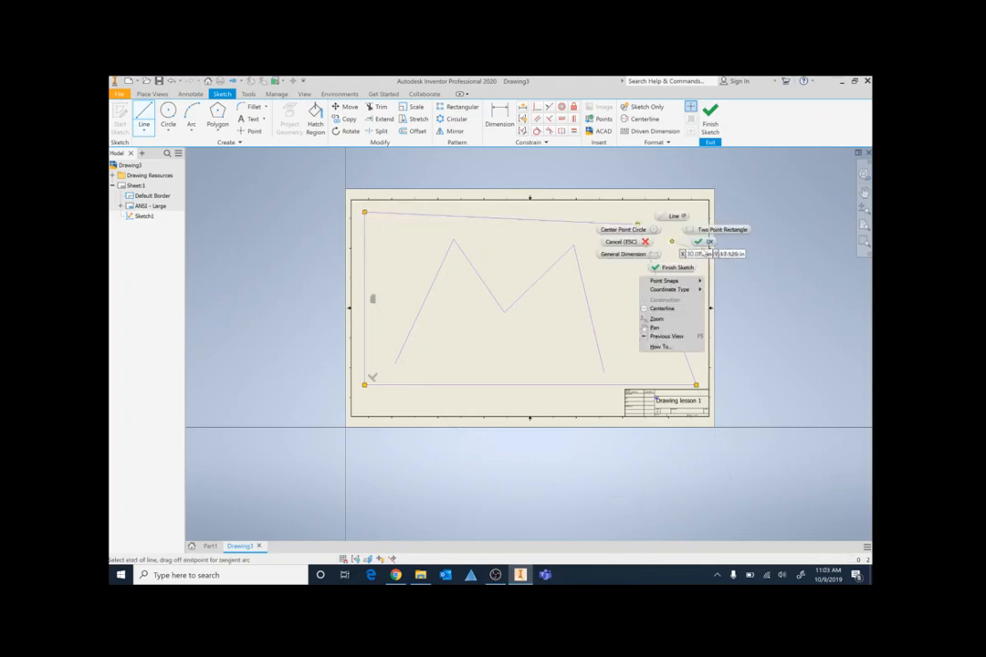
pyautogui.click(699, 242)
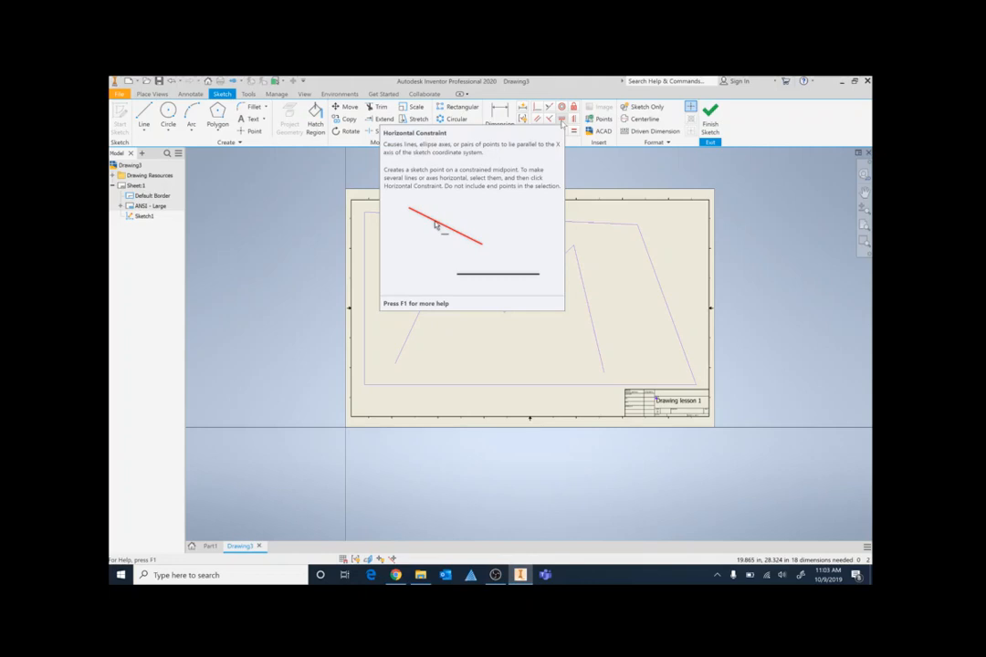
# Apply a horizontal constraint to the frame's top edge and try the same constraint on its bottom edge
pyautogui.click(561, 121)
pyautogui.click(535, 224)
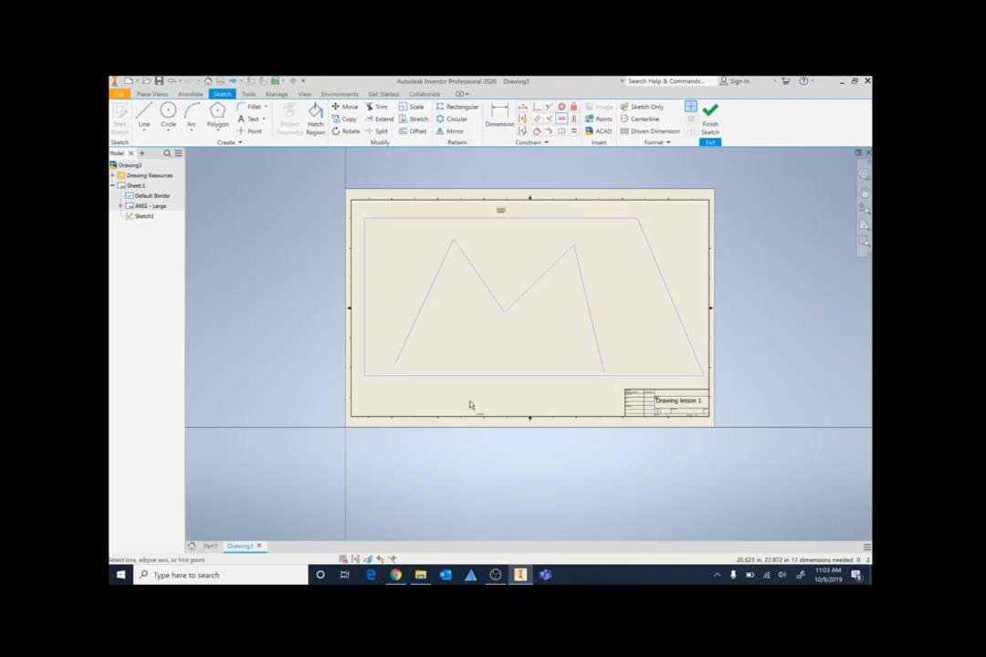
pyautogui.click(482, 376)
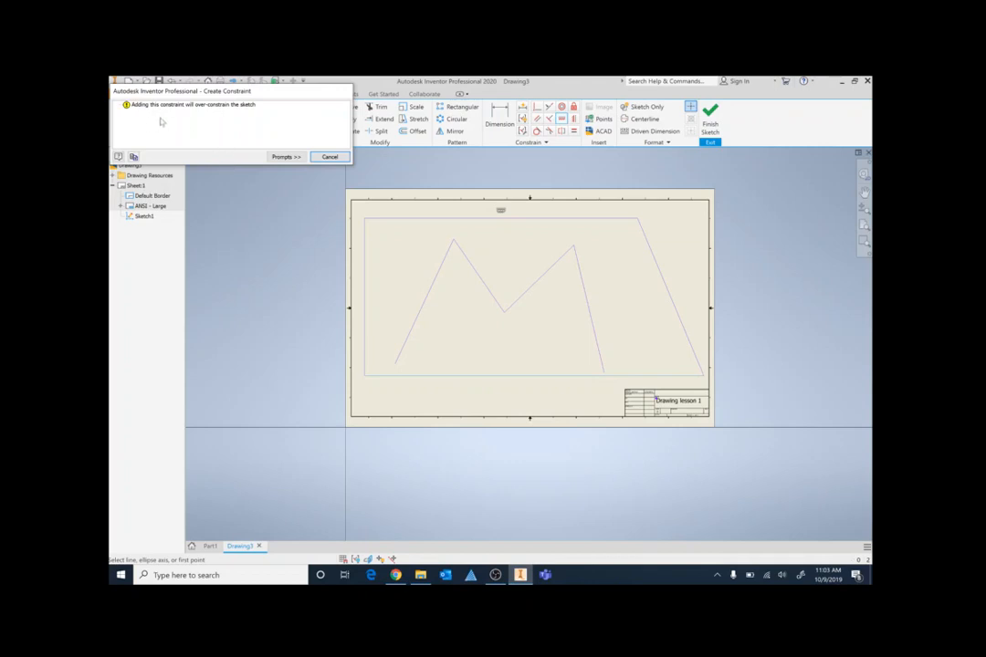
pyautogui.click(328, 157)
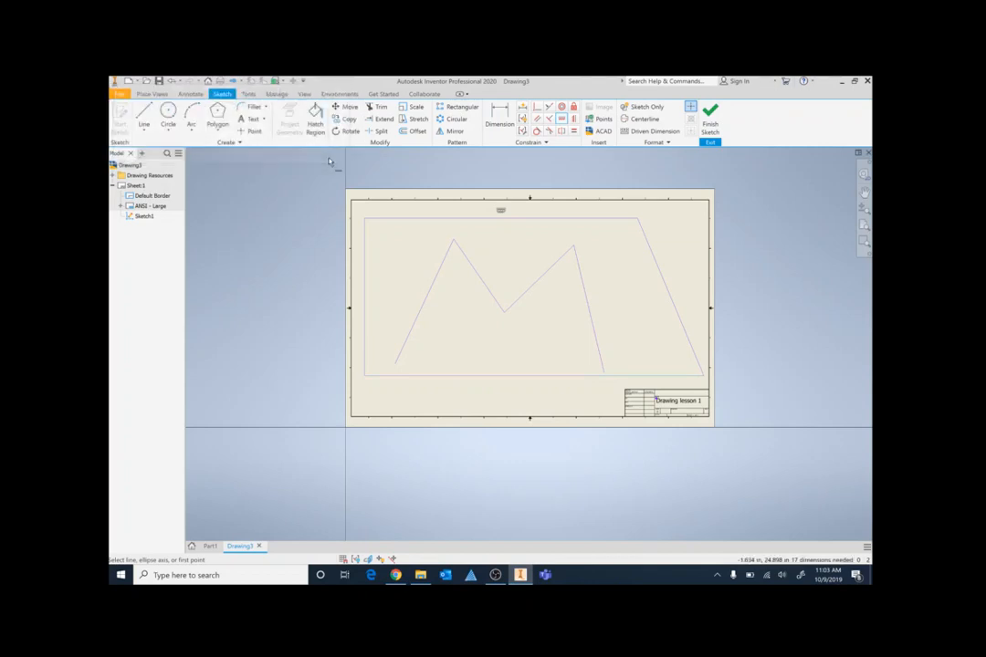
# Apply a vertical constraint to the frame's slanted right side and try the same constraint on its left side
pyautogui.click(574, 119)
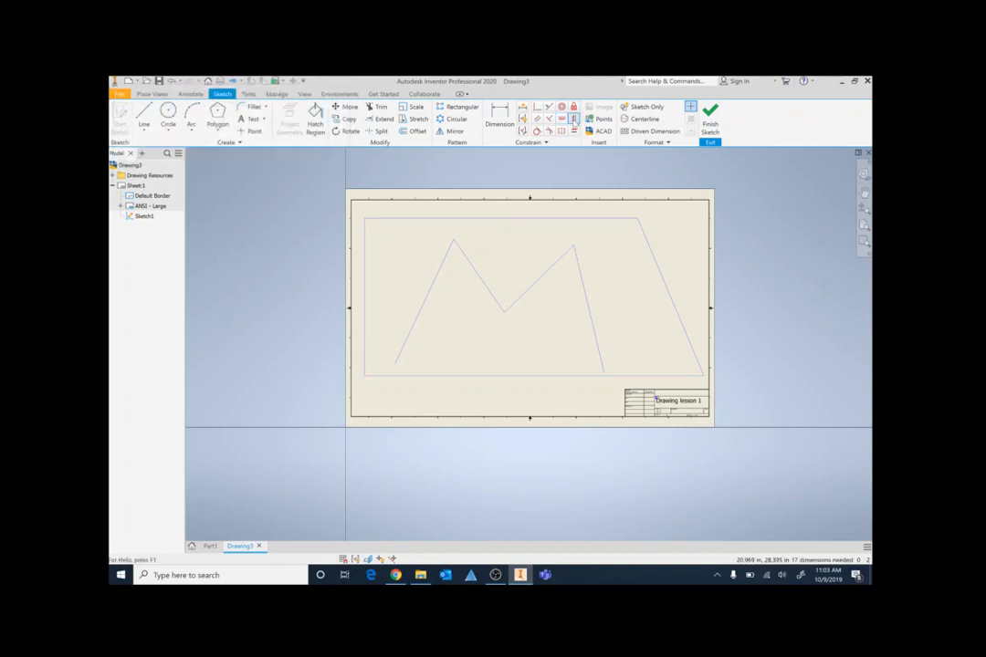
pyautogui.click(670, 296)
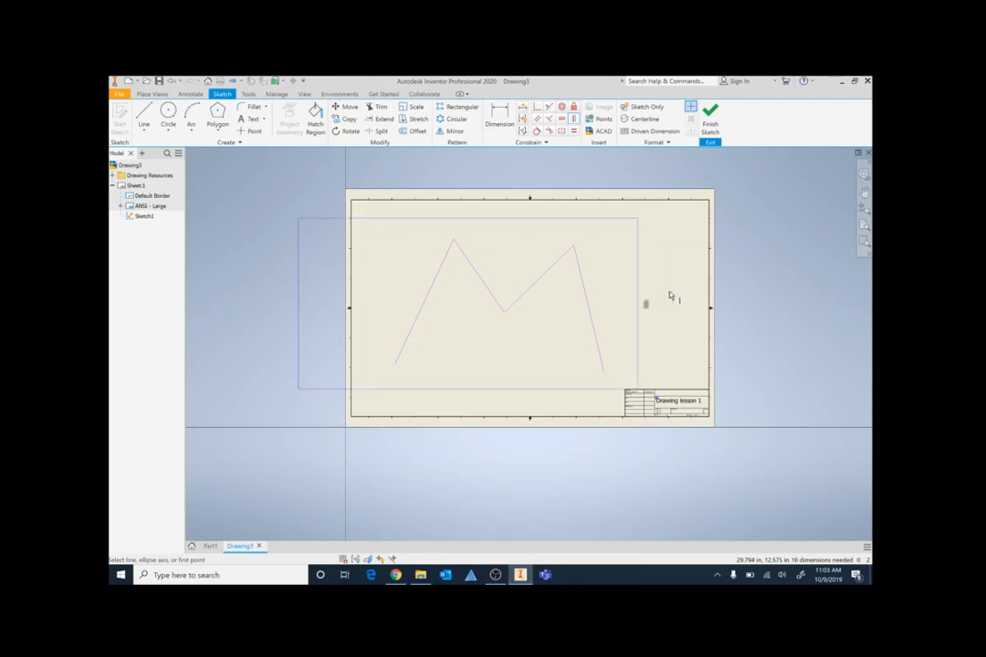
pyautogui.click(300, 298)
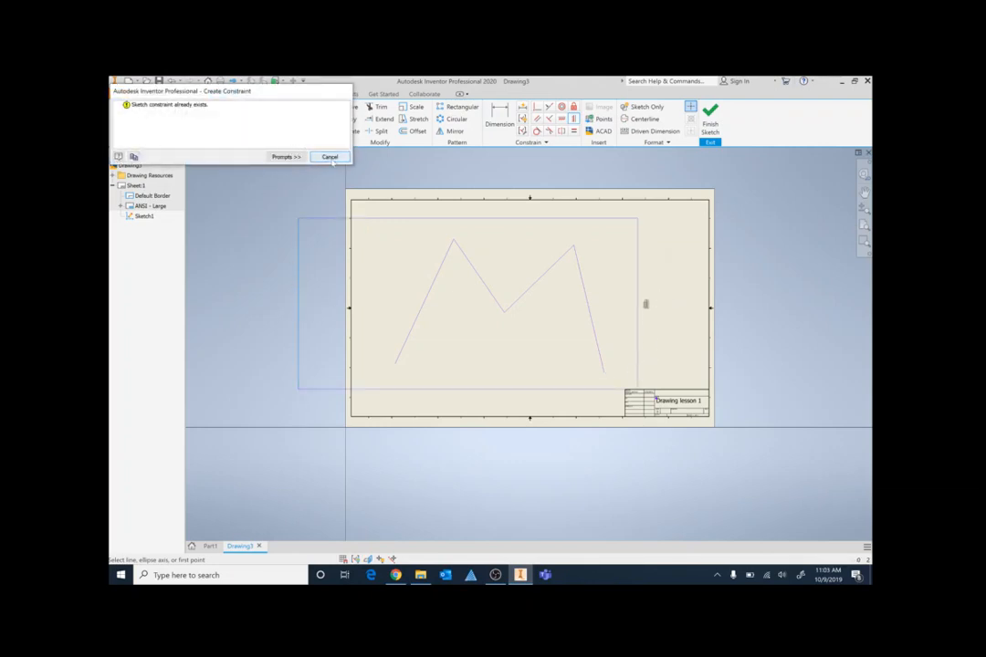
pyautogui.press('Escape')
pyautogui.rightClick(657, 247)
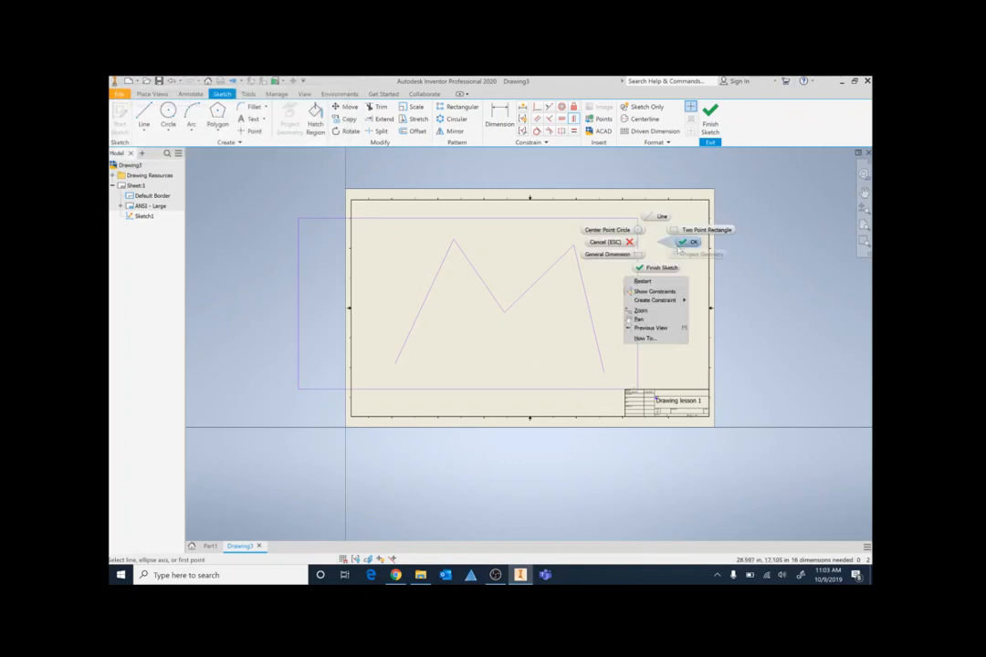
pyautogui.click(684, 243)
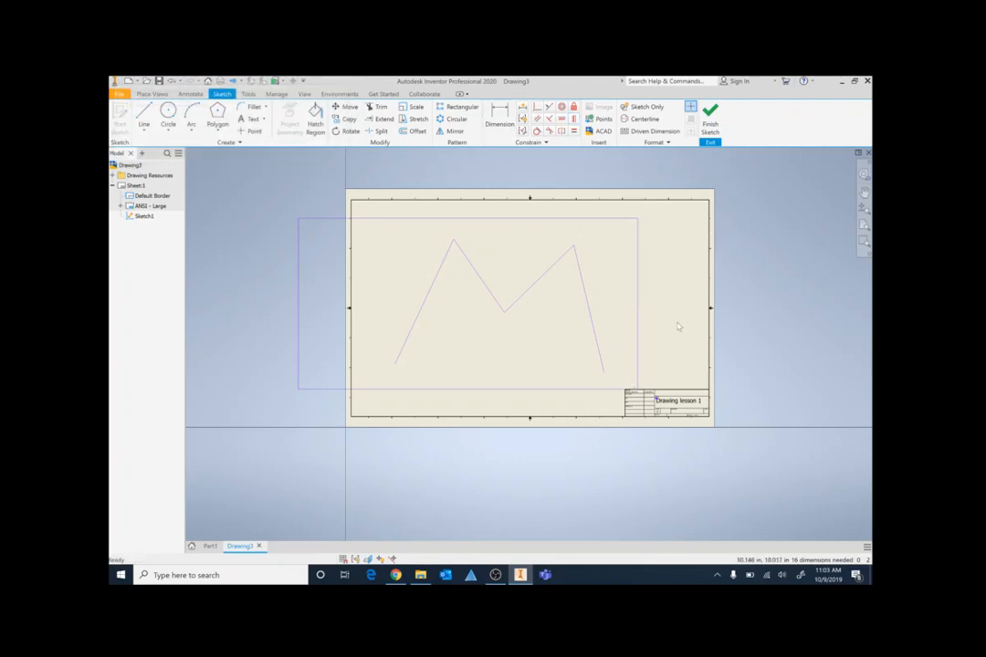
# Reposition the frame's right, left and bottom sides inside the sheet border, making it about 30 in wide and 15.1 in tall
pyautogui.moveTo(639, 303); pyautogui.dragTo(694, 303)
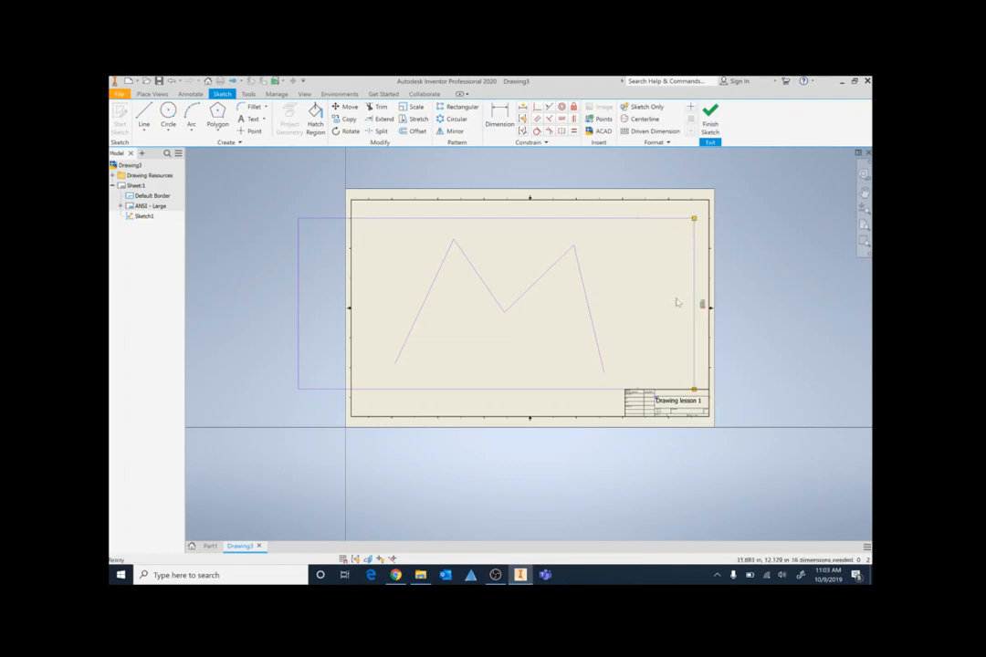
pyautogui.moveTo(297, 293); pyautogui.dragTo(369, 295)
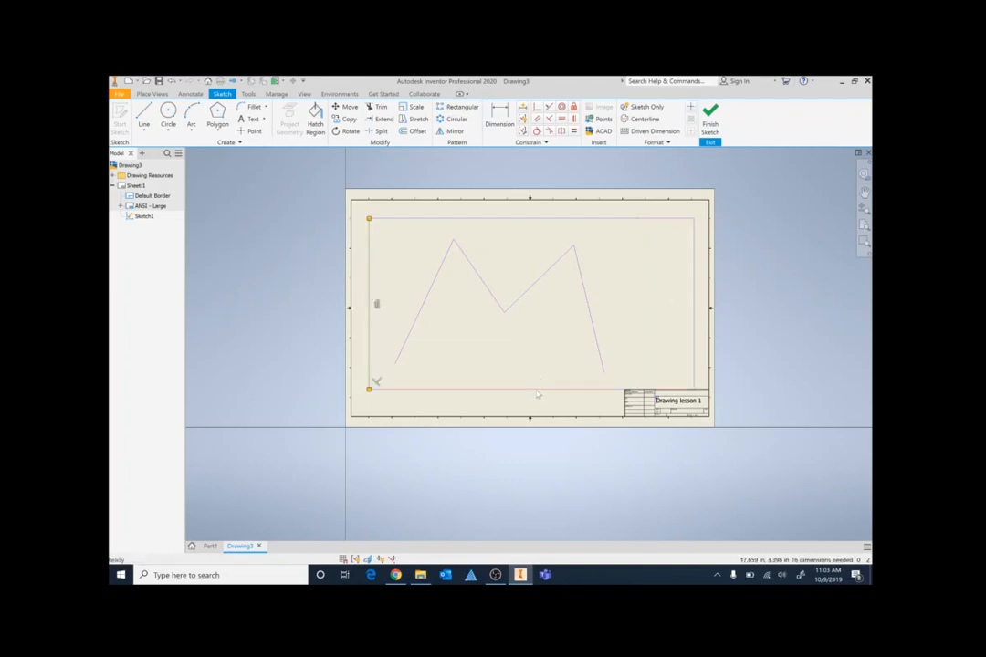
pyautogui.moveTo(536, 391); pyautogui.dragTo(534, 383)
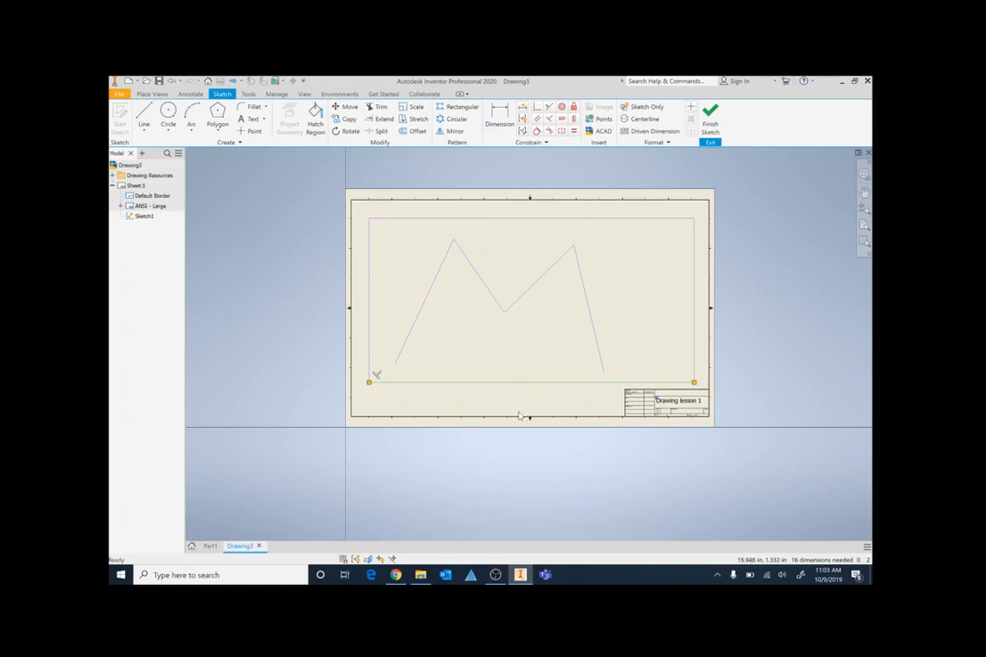
# Dimension the frame's top edge above the line and set its length to 30 in
pyautogui.click(502, 115)
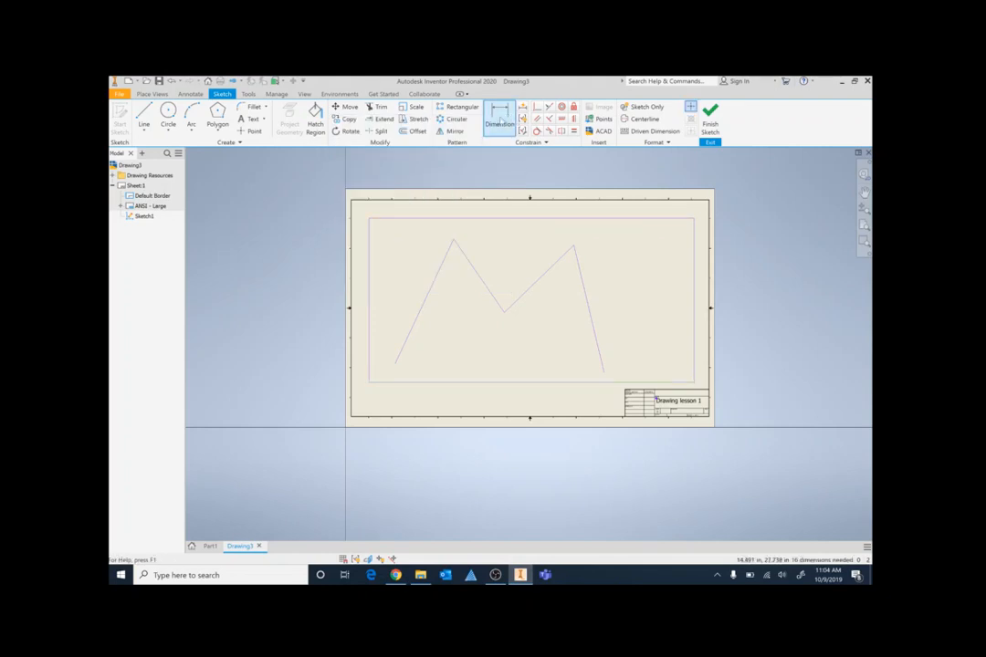
pyautogui.click(512, 219)
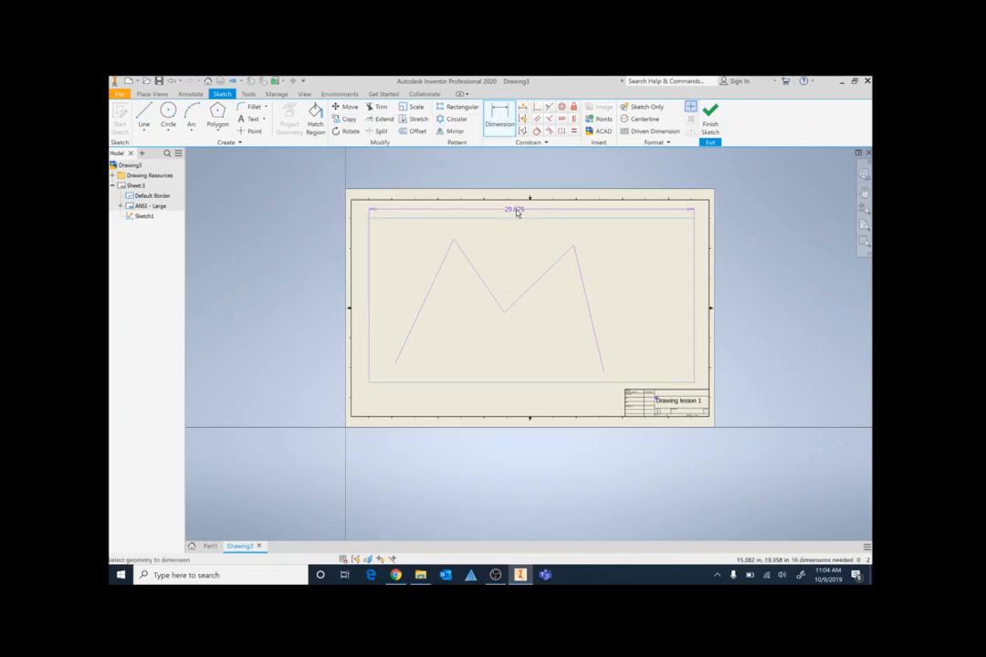
pyautogui.click(521, 213)
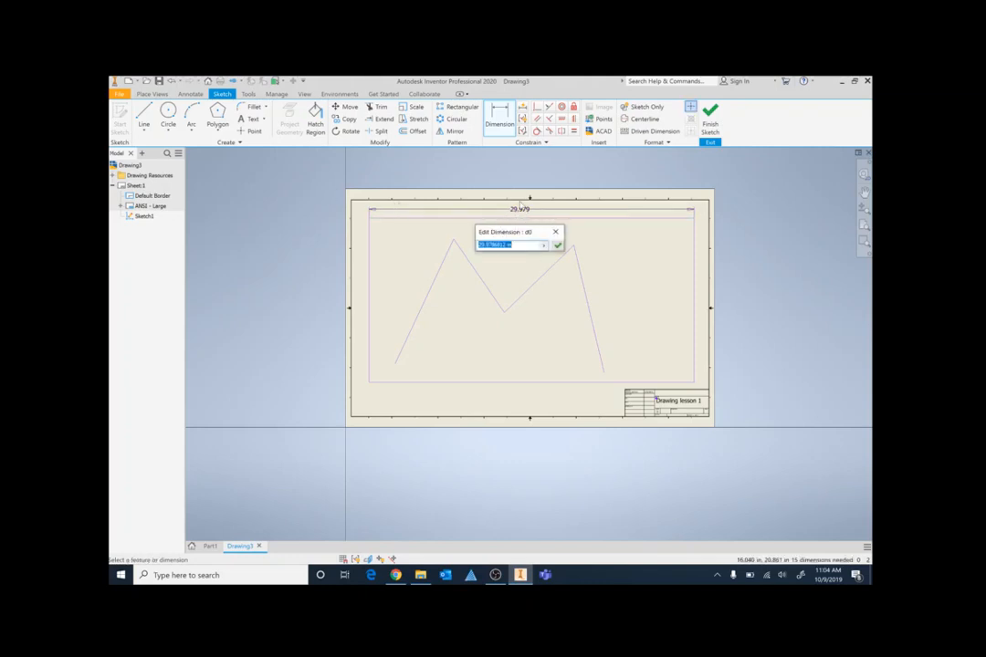
pyautogui.scroll(-3, 520, 203)
pyautogui.scroll(2, 517, 217)
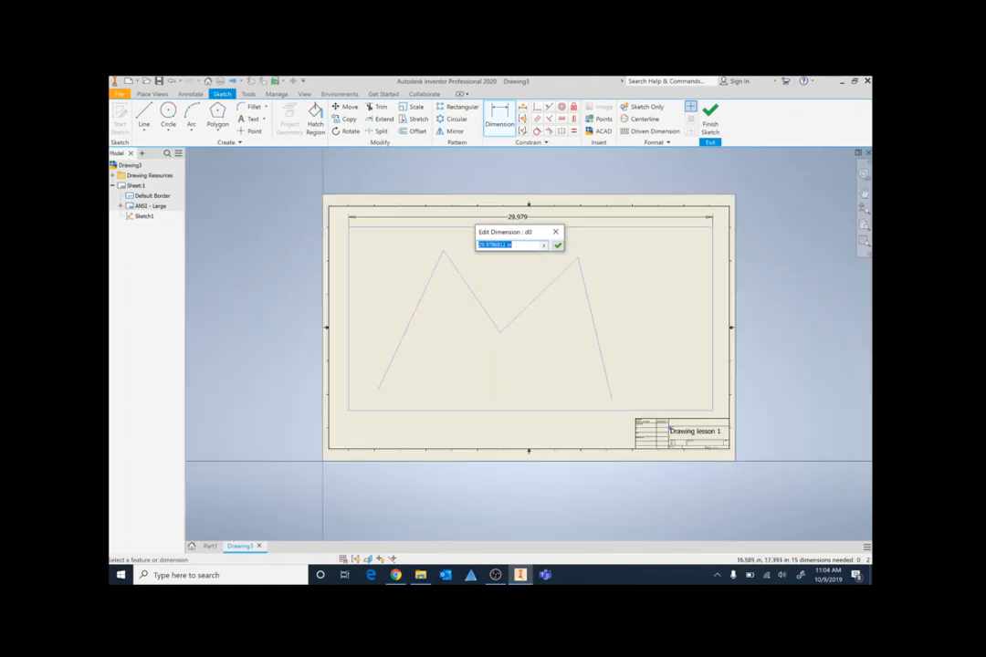
pyautogui.write('30')
pyautogui.press('Return')
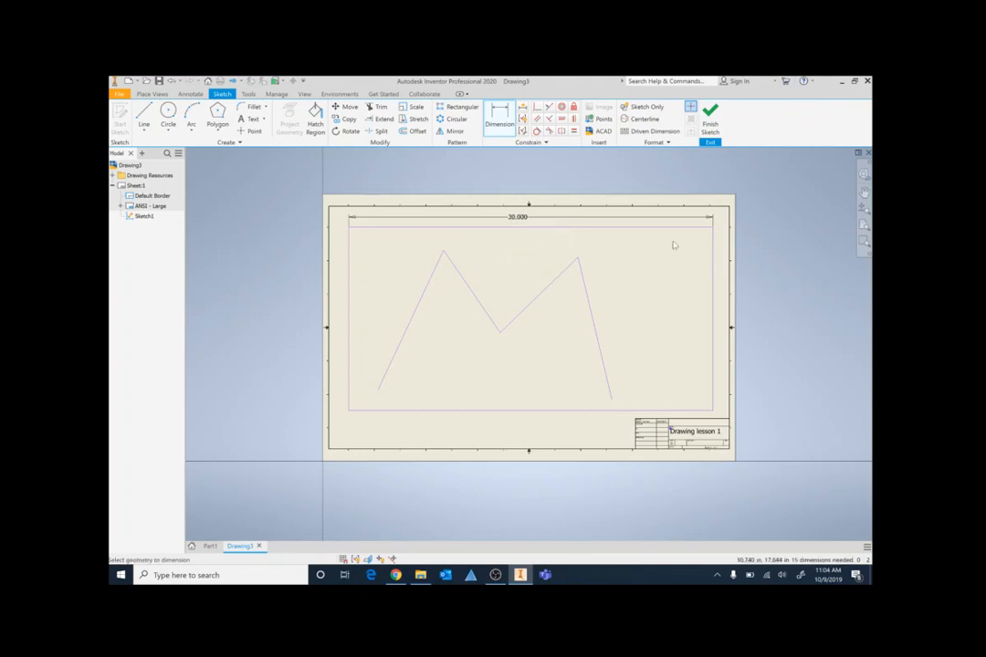
# Change the frame's width dimension to 29 in and set it back to 30 in
pyautogui.doubleClick(517, 216)
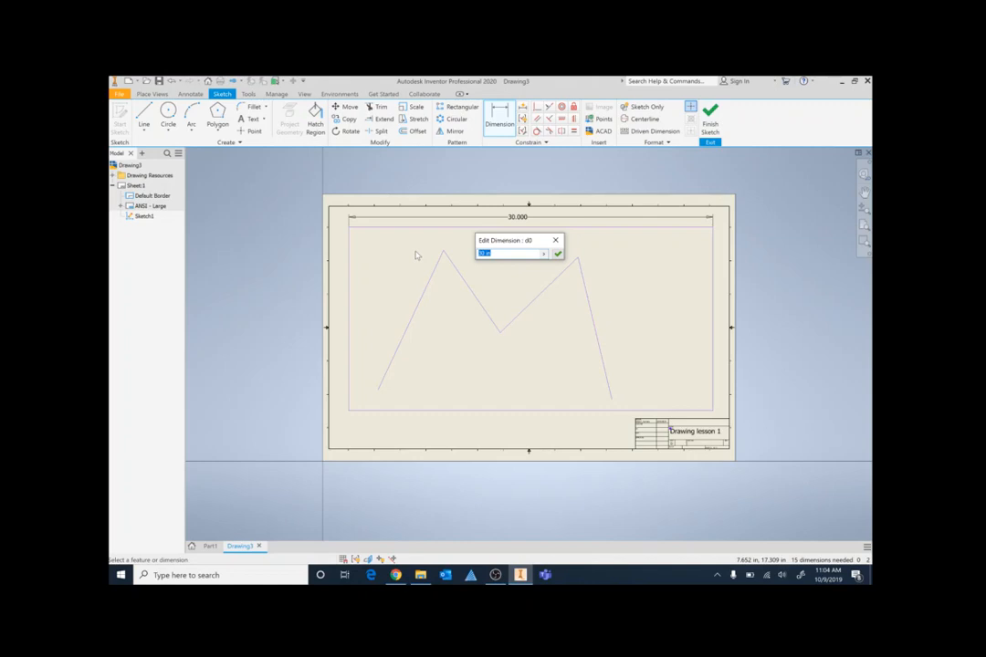
pyautogui.write('29')
pyautogui.press('Return')
pyautogui.click(523, 227)
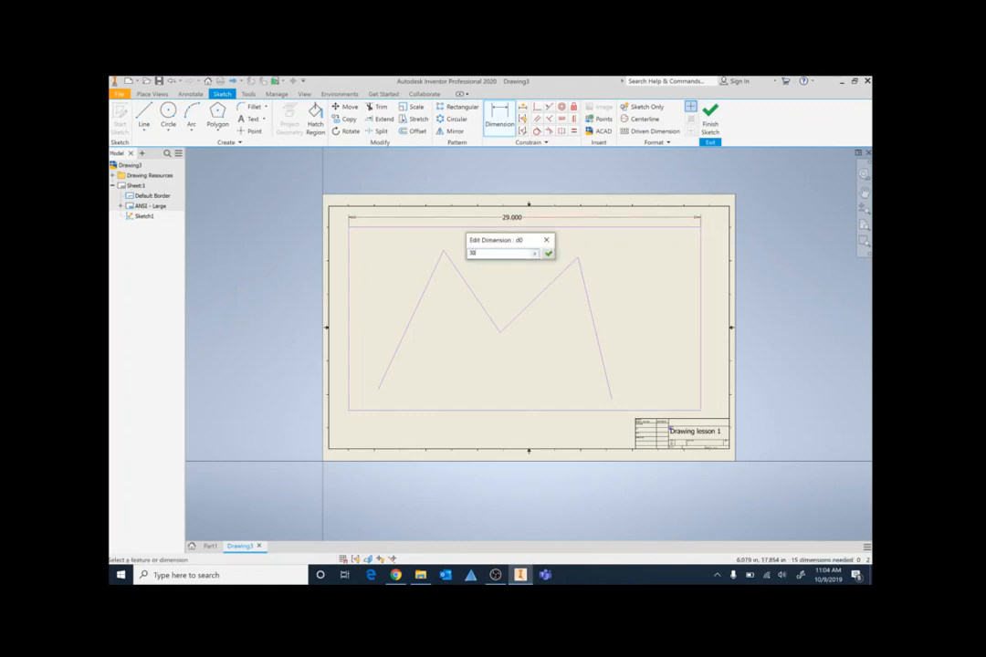
pyautogui.write('30')
pyautogui.press('Return')
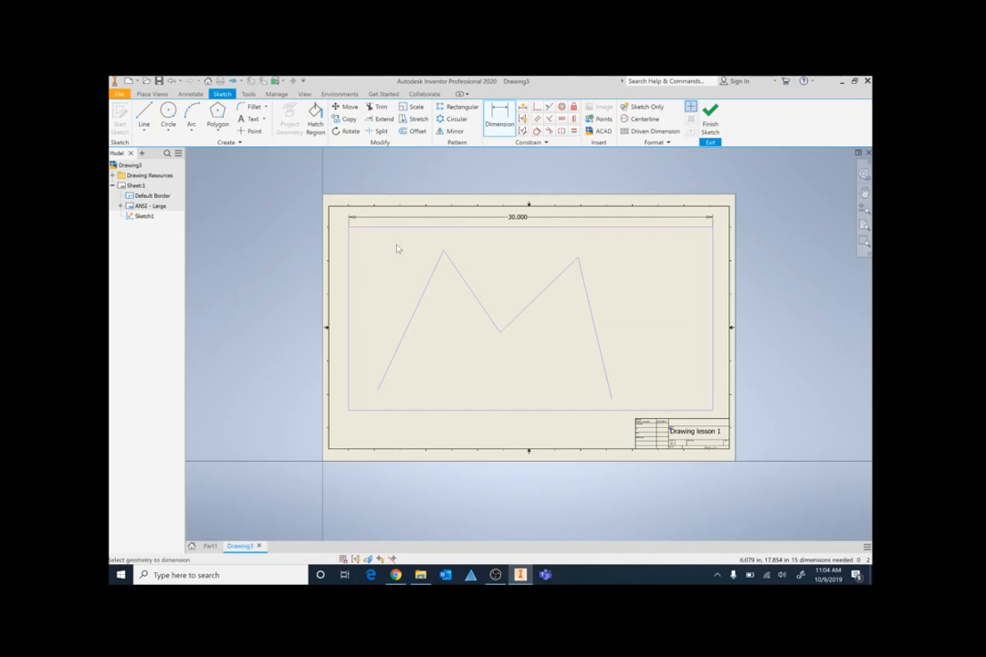
# Dimension the frame's right side and set its height to 16 in
pyautogui.click(713, 271)
pyautogui.click(720, 273)
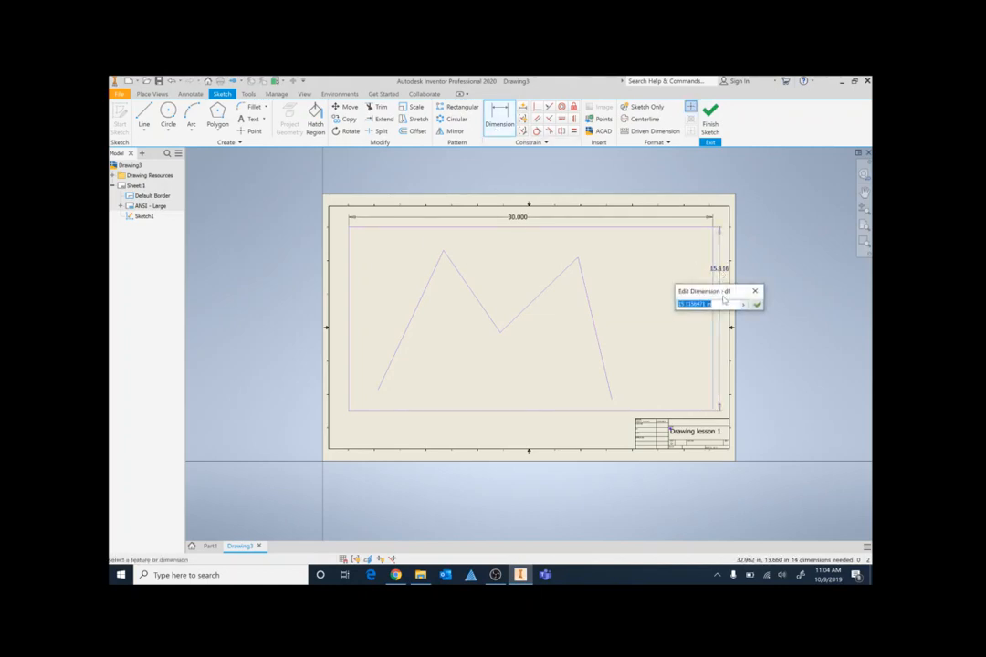
pyautogui.click(757, 305)
pyautogui.click(720, 272)
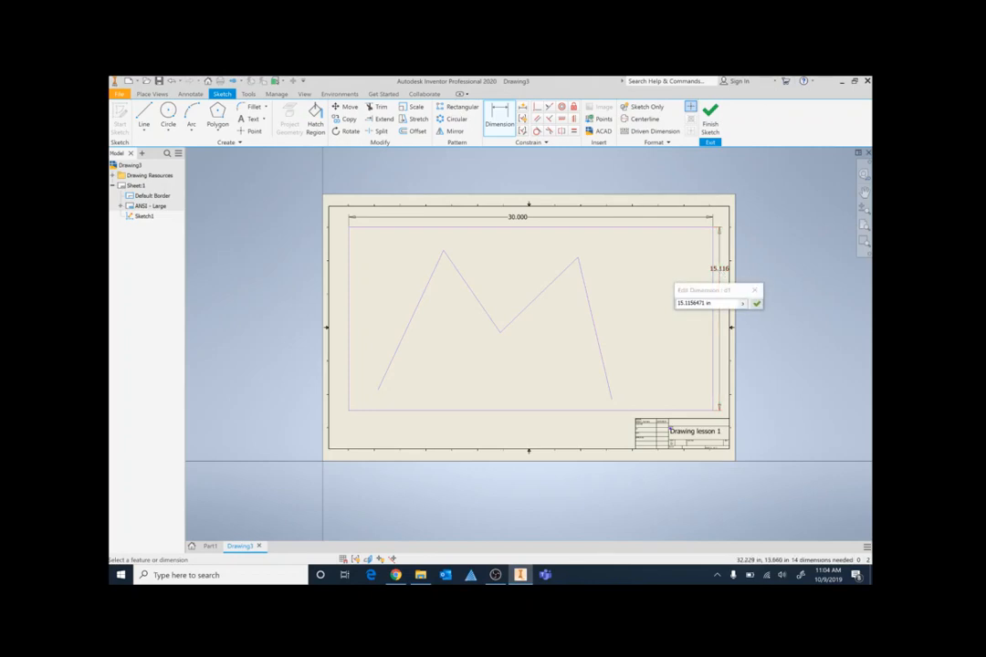
pyautogui.moveTo(713, 303); pyautogui.dragTo(657, 296)
pyautogui.write('16')
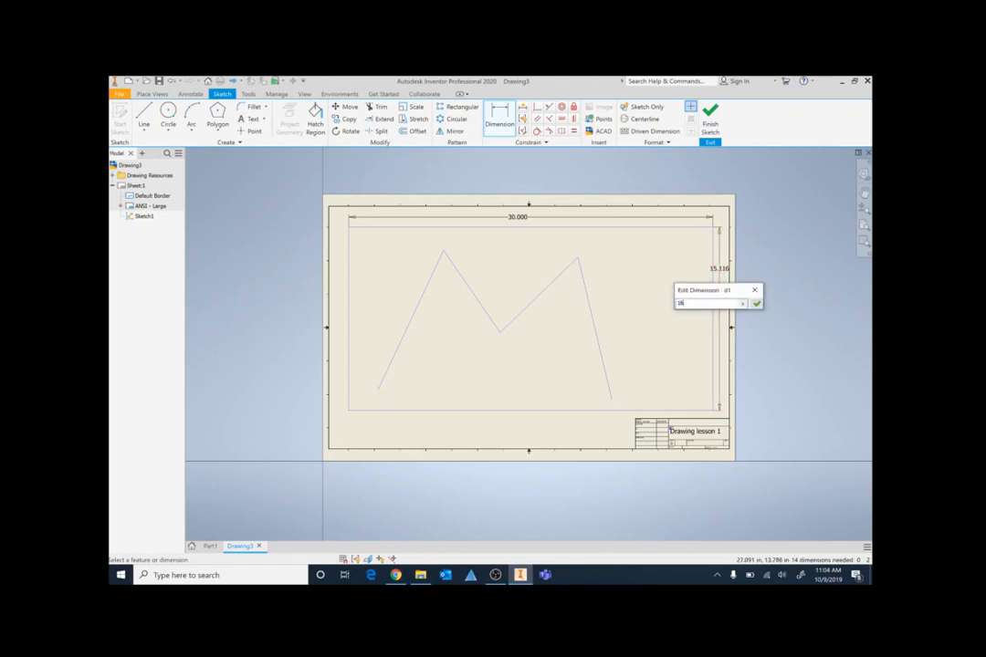
pyautogui.press('Return')
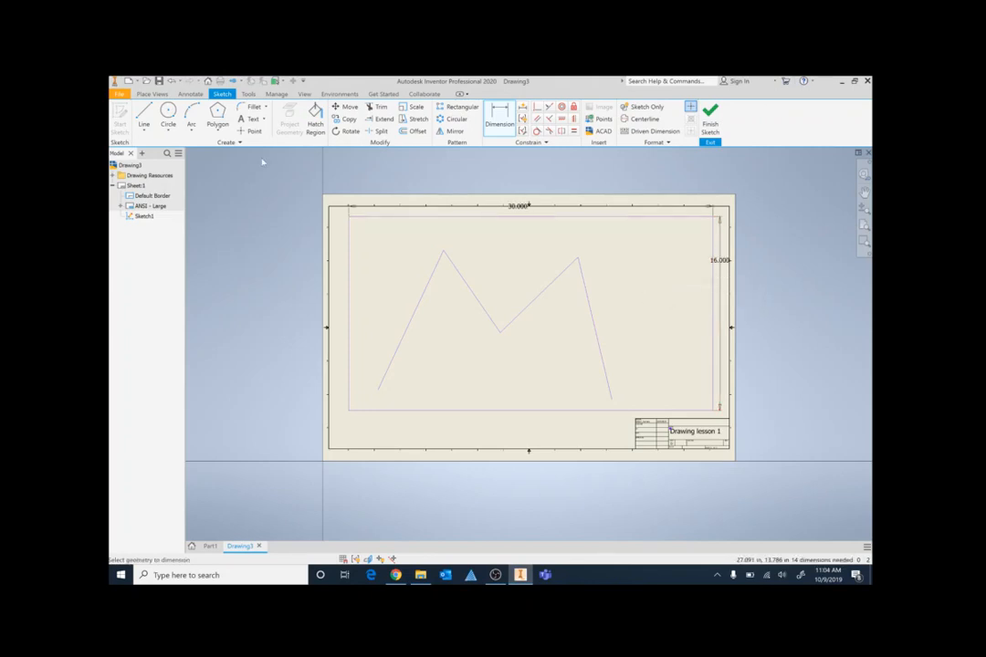
# Add a dimension to the frame's left side and accept it as a driven dimension
pyautogui.click(348, 282)
pyautogui.click(341, 284)
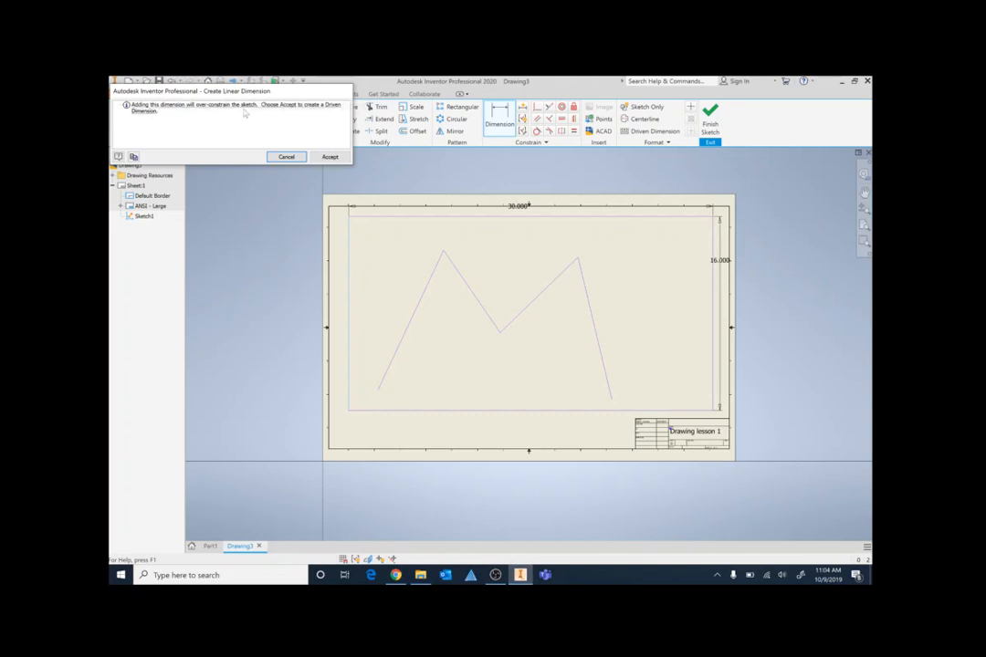
pyautogui.click(332, 158)
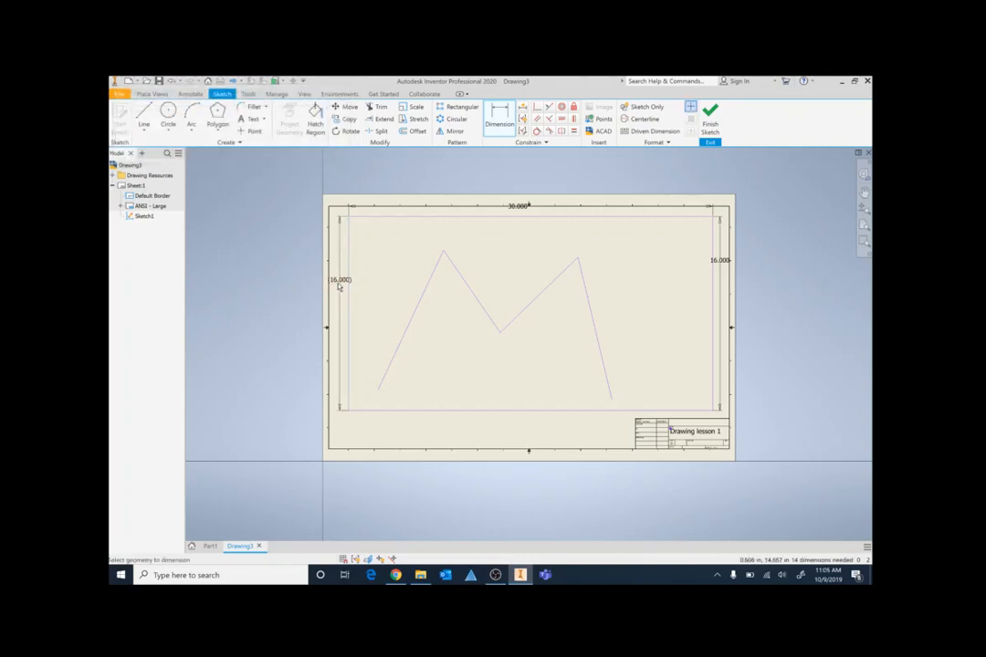
# Open the driven dimension on the frame's left side to examine its value field, and close it without editing
pyautogui.doubleClick(343, 281)
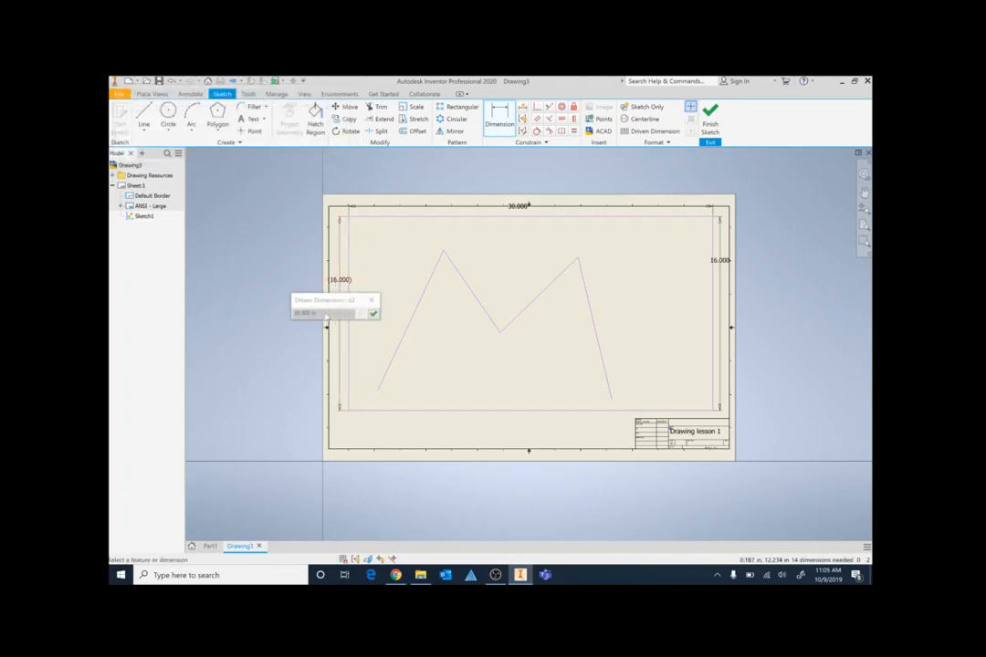
pyautogui.moveTo(317, 304); pyautogui.dragTo(308, 304)
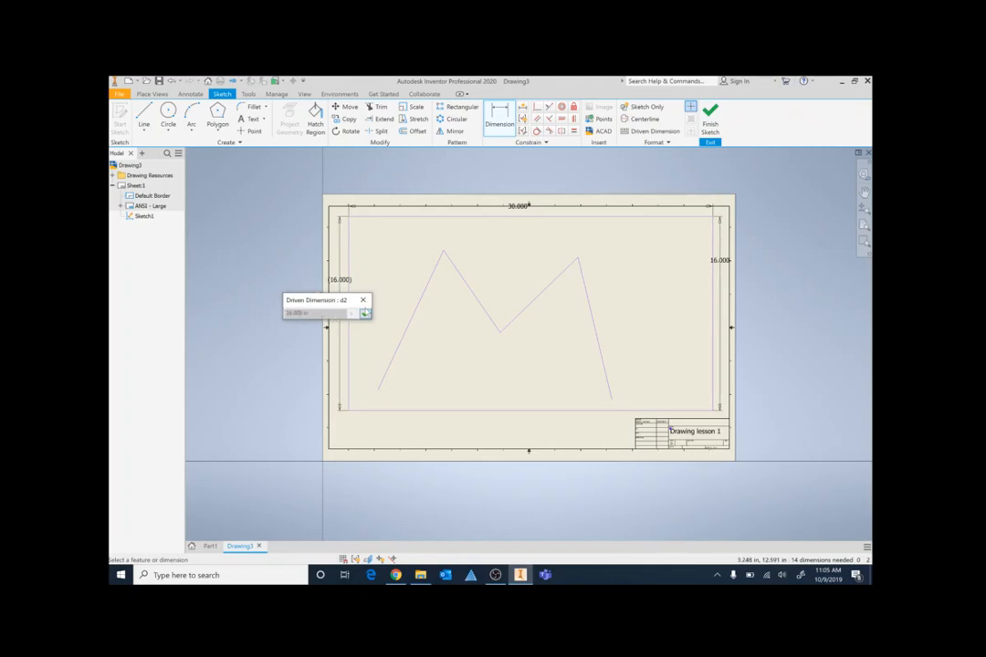
pyautogui.click(363, 301)
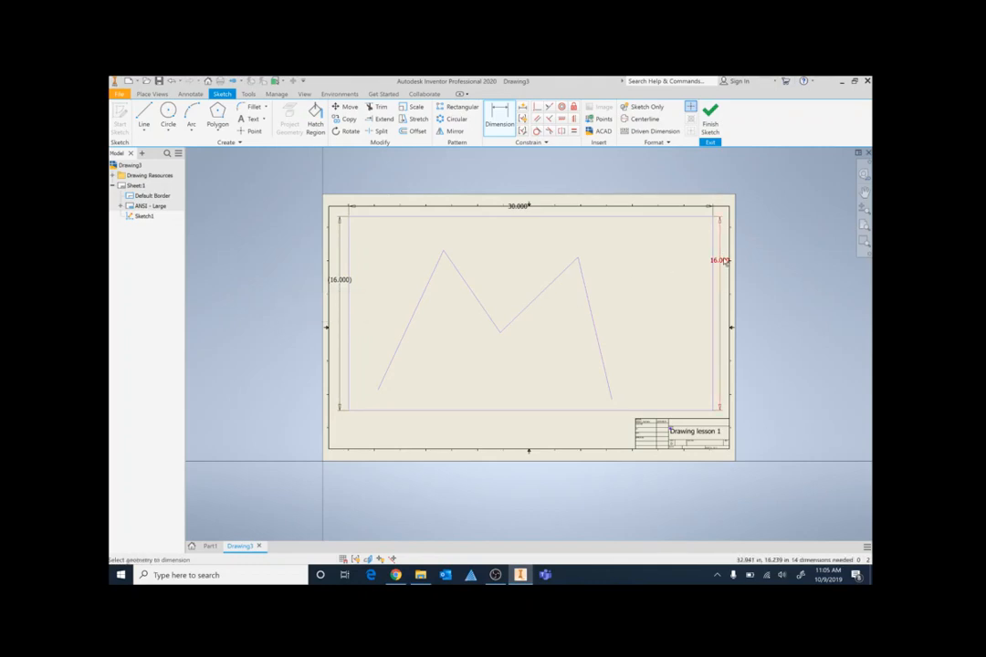
# Add a dimension to the frame's lower side and accept it as a driven dimension
pyautogui.click(539, 412)
pyautogui.click(548, 430)
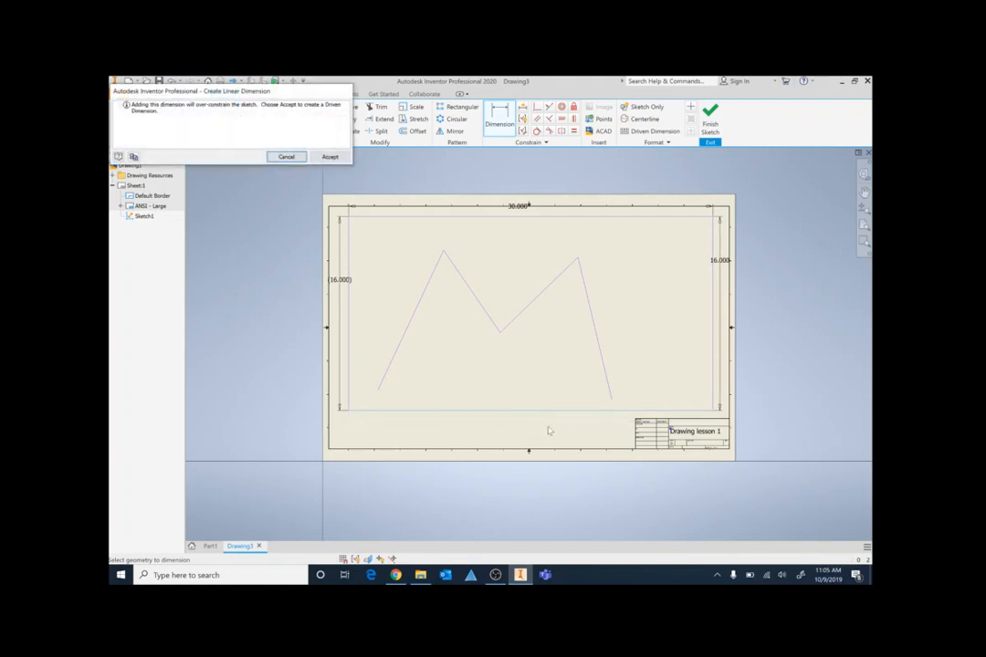
pyautogui.click(330, 157)
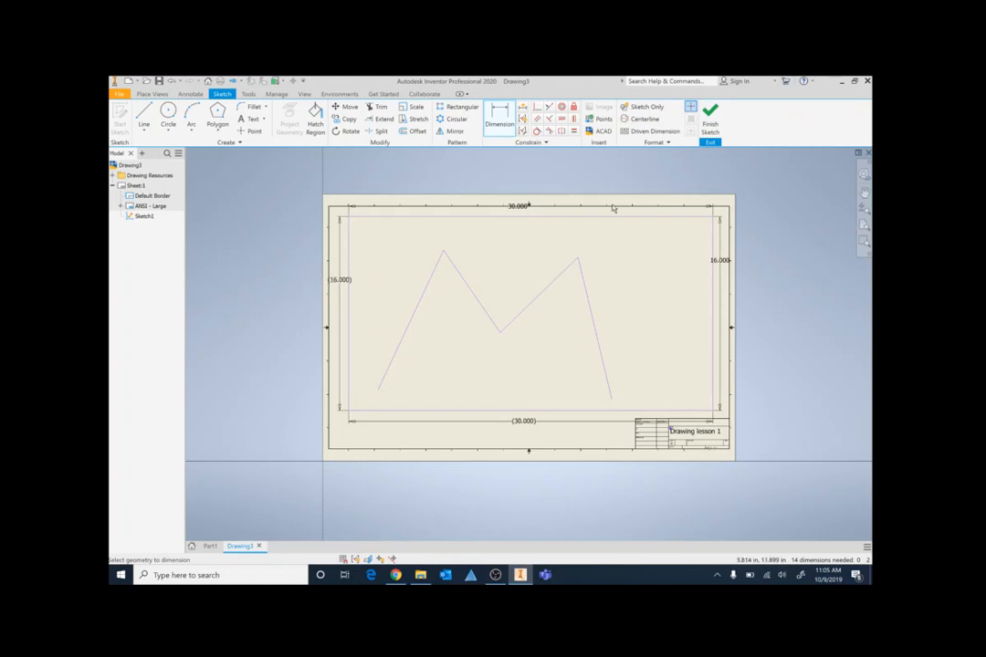
# Consult the reference drawing in the browser and dimension the M's left outer leg 12 in high and 6 in wide
pyautogui.click(395, 576)
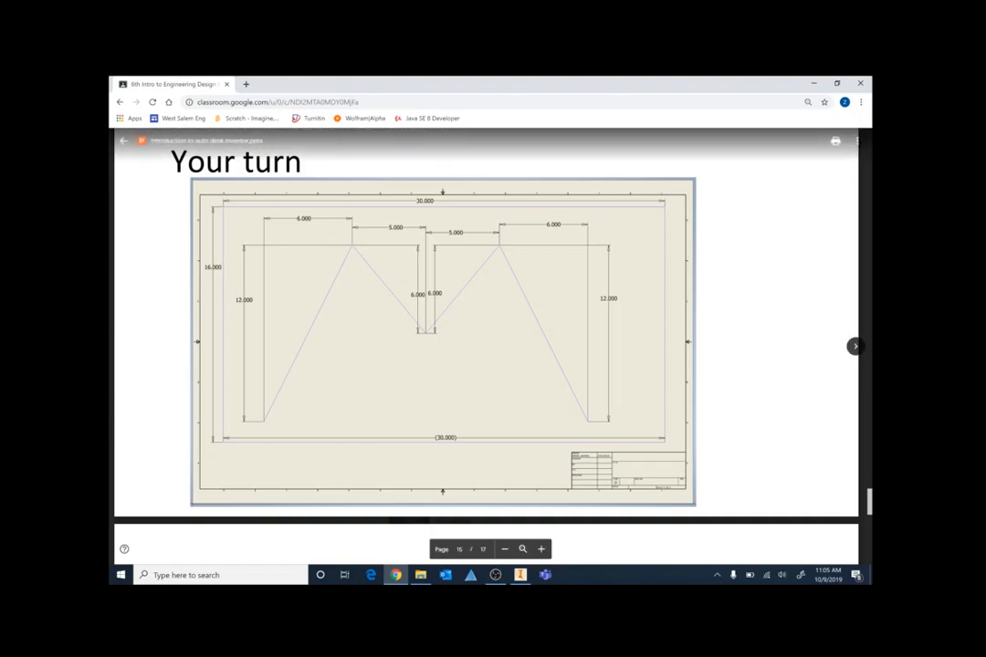
pyautogui.click(519, 574)
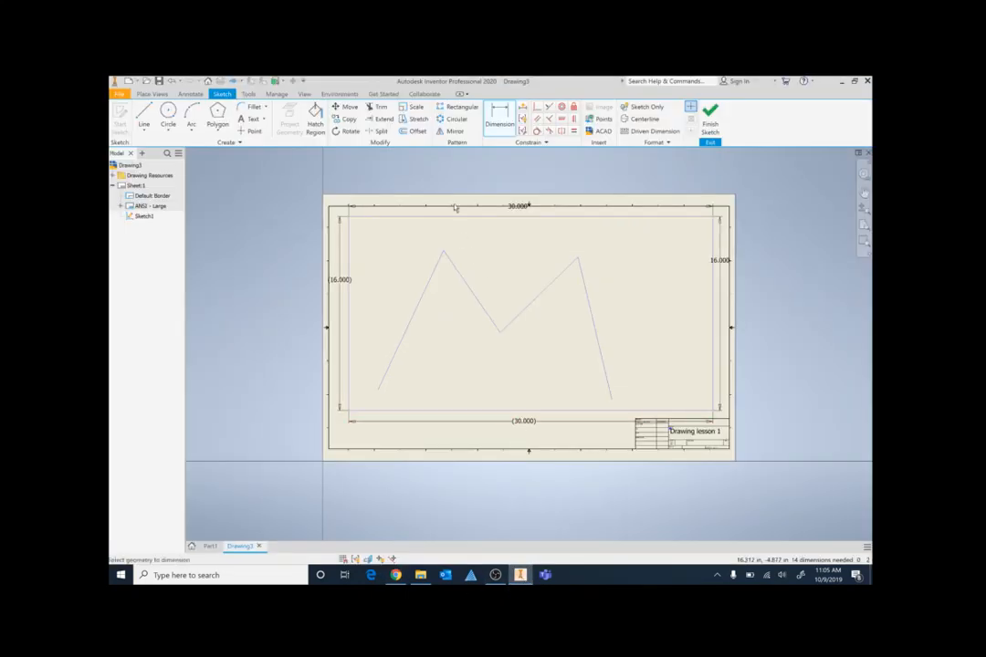
pyautogui.click(421, 310)
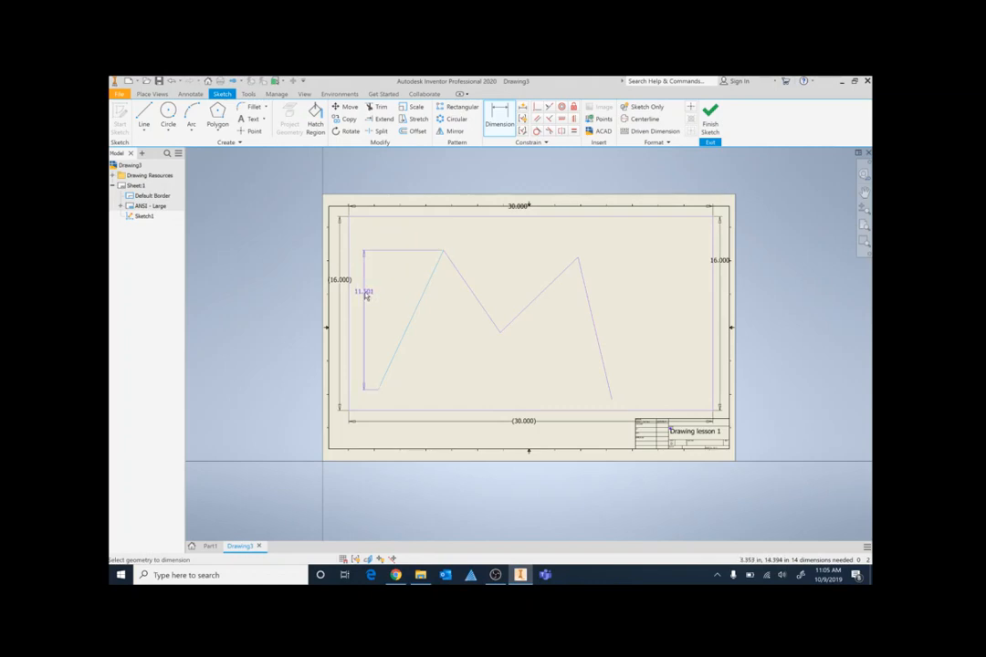
pyautogui.click(365, 295)
pyautogui.write('12')
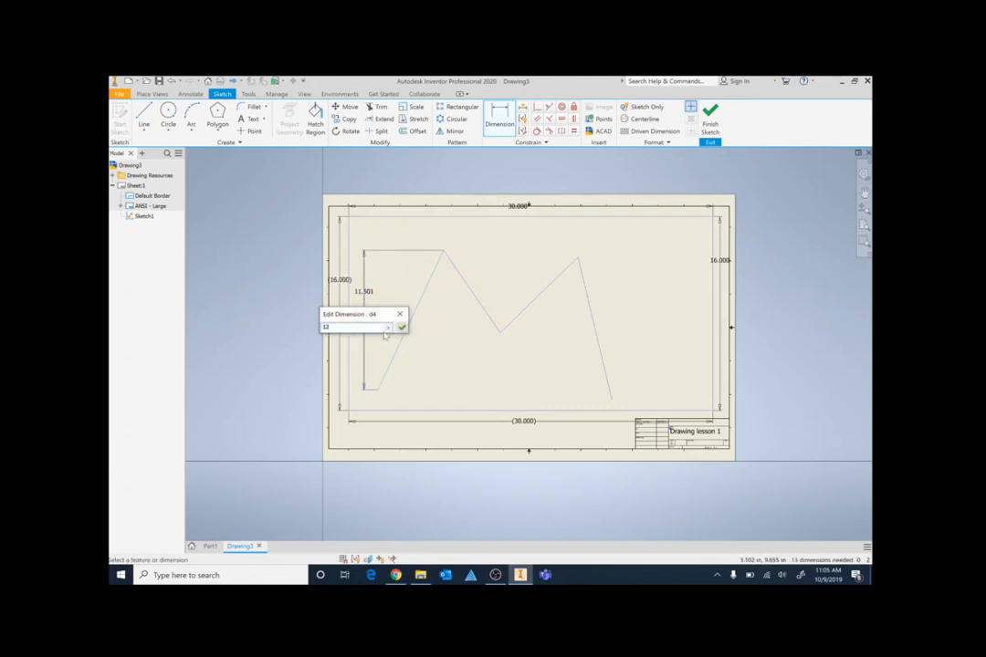
pyautogui.press('Return')
pyautogui.click(406, 250)
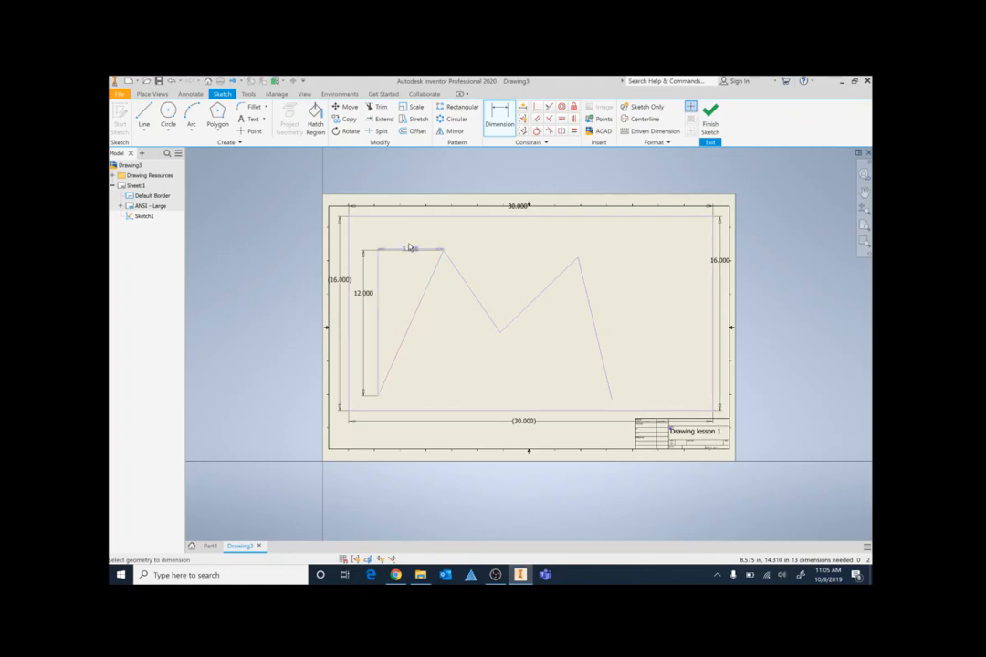
pyautogui.click(402, 239)
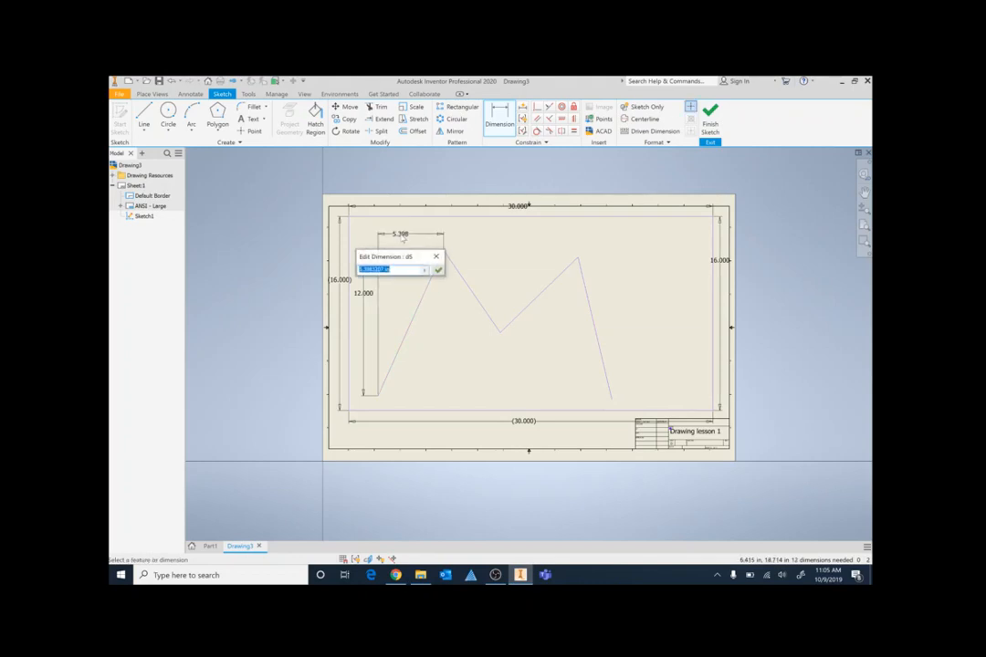
pyautogui.write('6')
pyautogui.press('Return')
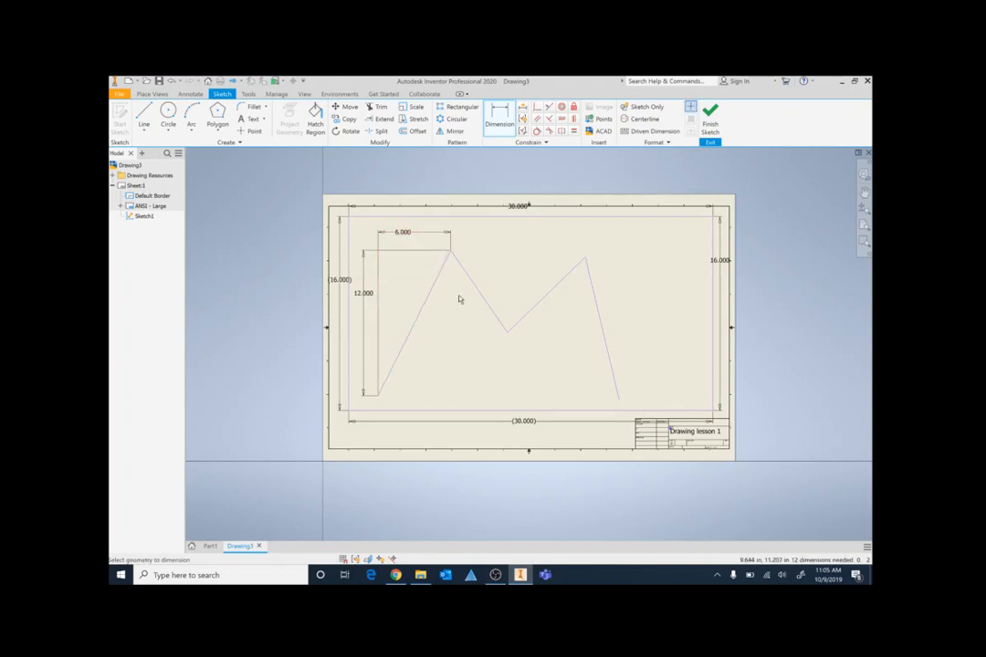
# Dimension the M's left inner line 6 in vertically and 5 in horizontally, checking the values against the reference drawing
pyautogui.click(473, 281)
pyautogui.click(510, 276)
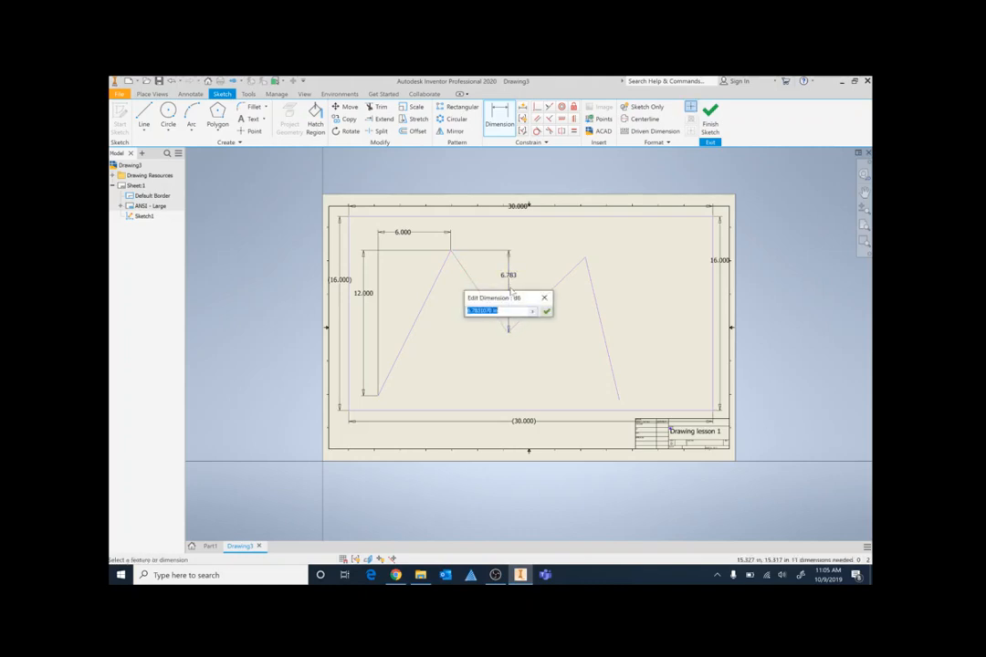
pyautogui.write('5')
pyautogui.click(396, 575)
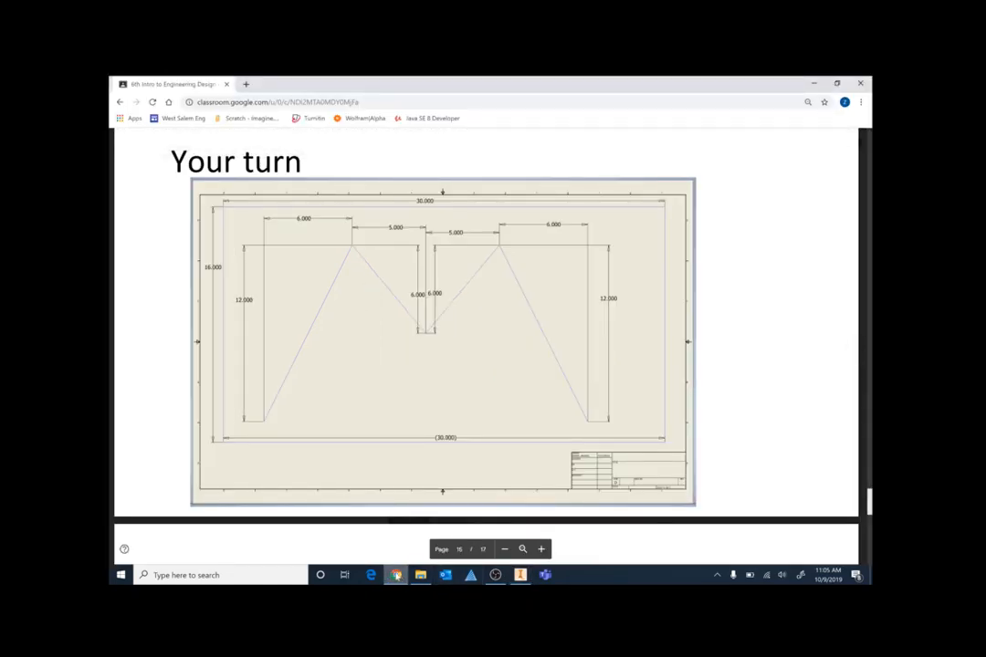
pyautogui.click(520, 575)
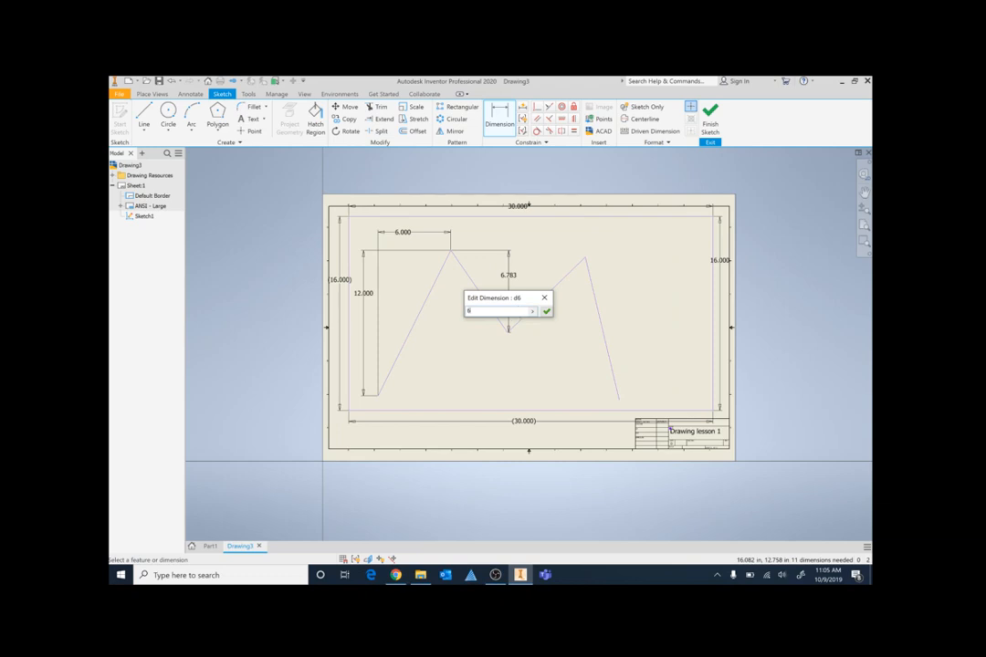
pyautogui.click(546, 311)
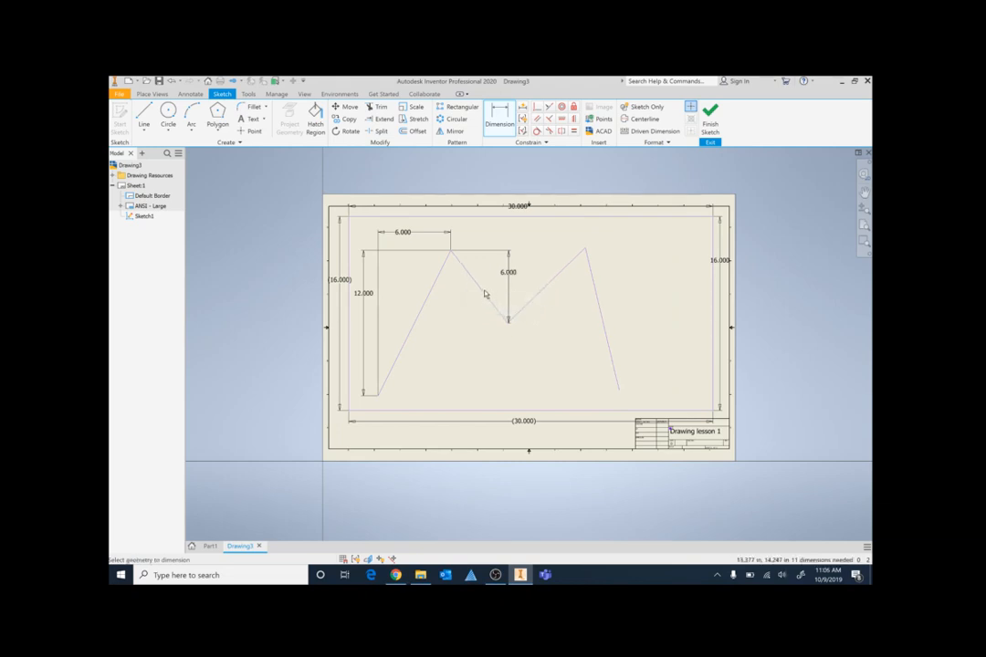
pyautogui.click(485, 297)
pyautogui.click(478, 237)
pyautogui.write('5')
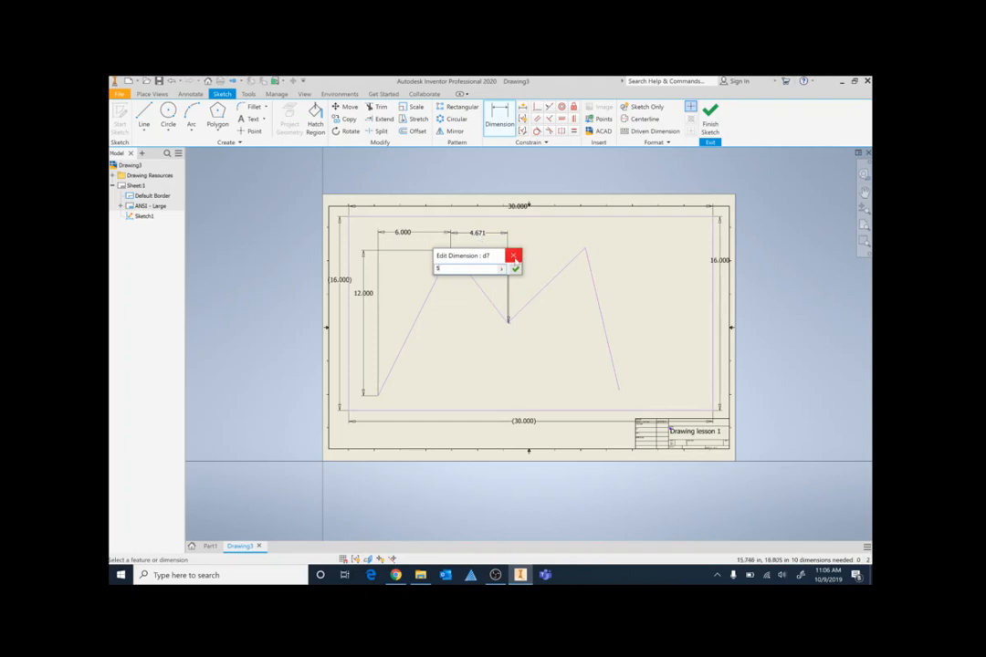
pyautogui.click(515, 269)
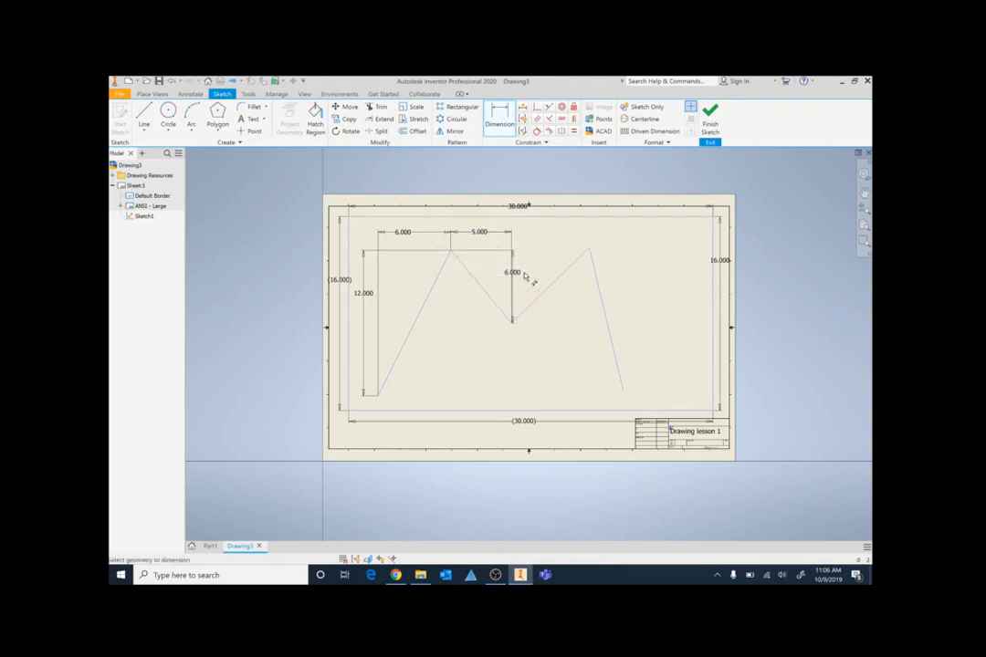
# Dimension the M's right inner line with a vertical distance of 6 in and a horizontal distance of 5 in
pyautogui.click(515, 314)
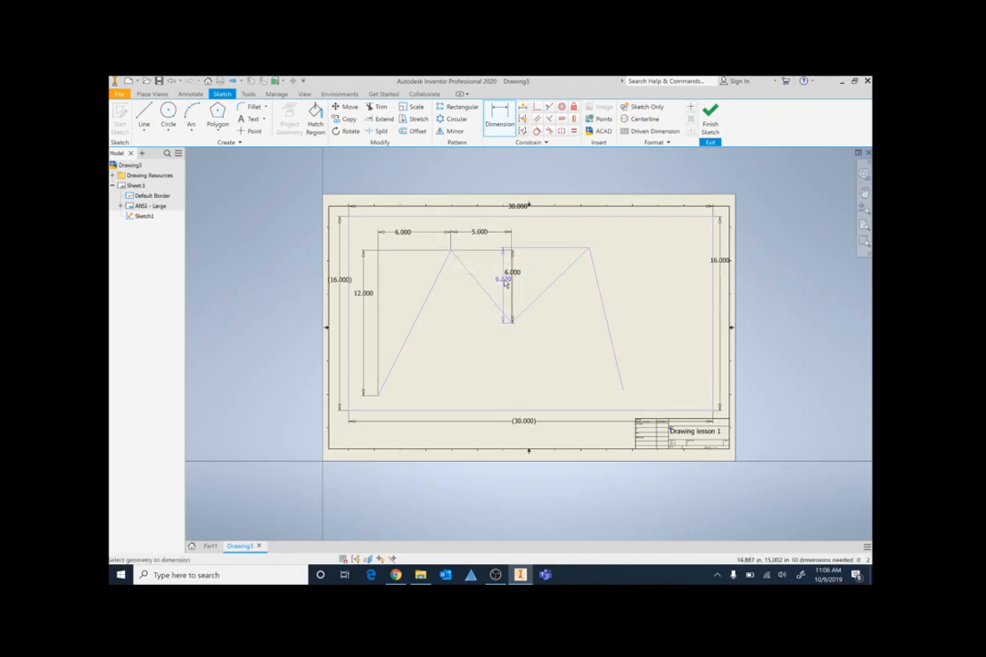
pyautogui.click(502, 280)
pyautogui.write('6')
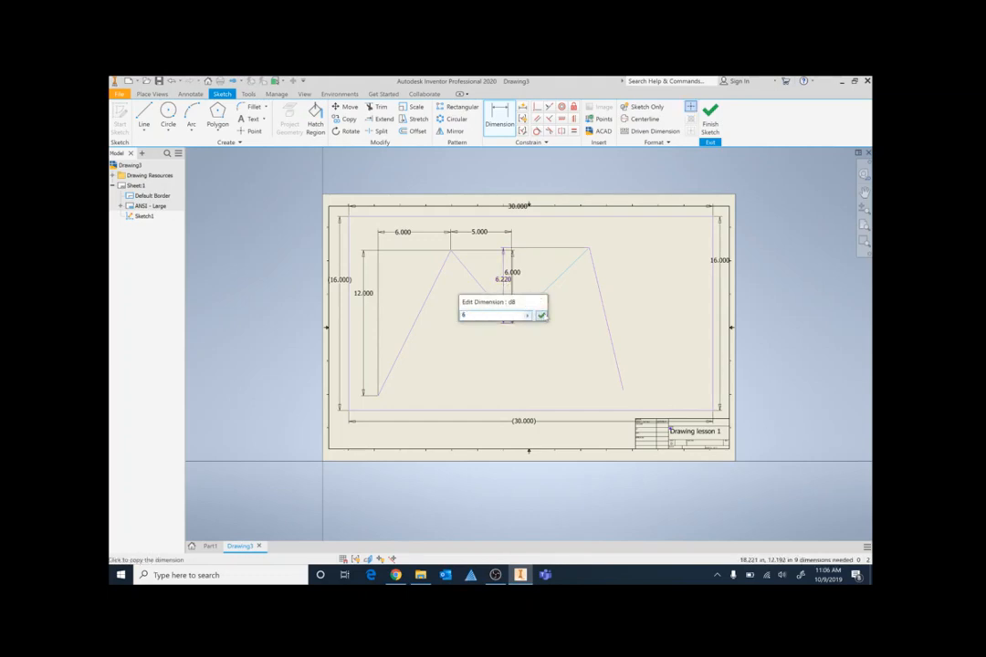
pyautogui.click(540, 315)
pyautogui.click(553, 251)
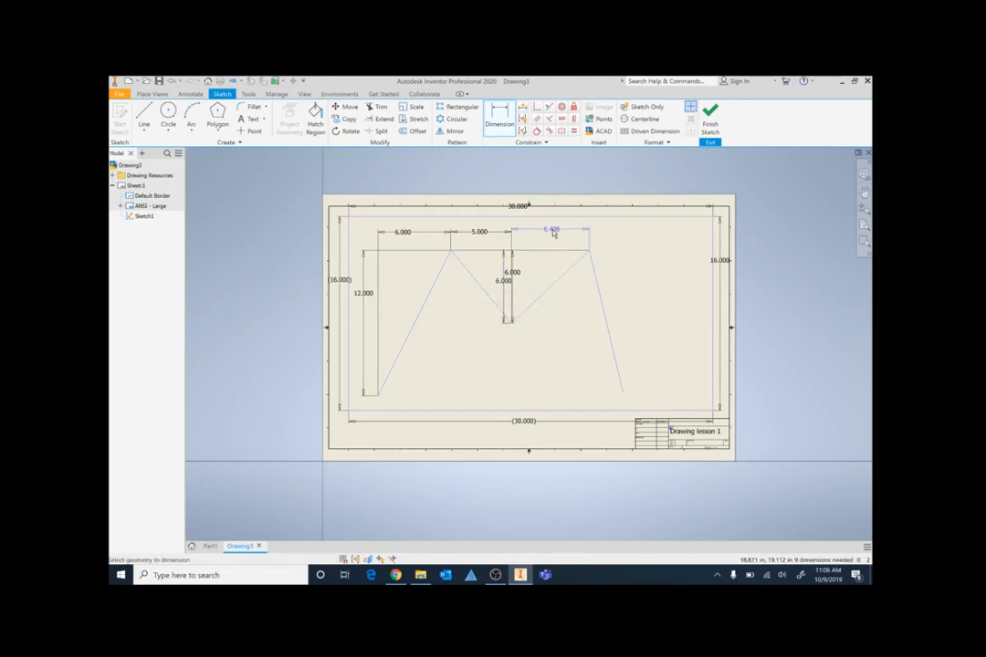
pyautogui.click(550, 231)
pyautogui.write('5')
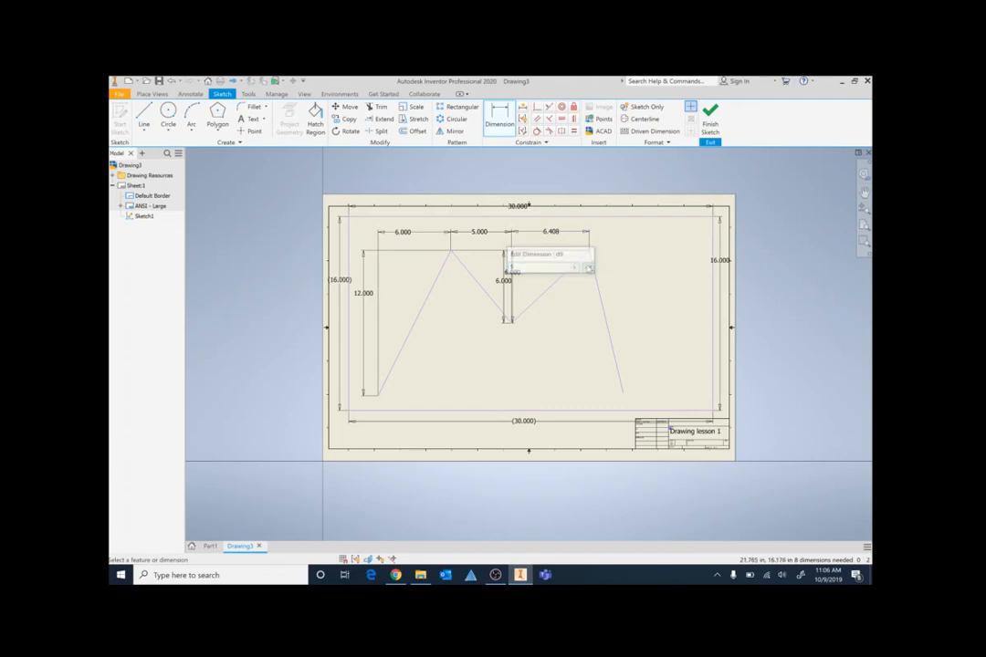
pyautogui.click(589, 268)
# Dimension the M's right outer leg 12 in vertically and 6 in horizontally
pyautogui.click(583, 292)
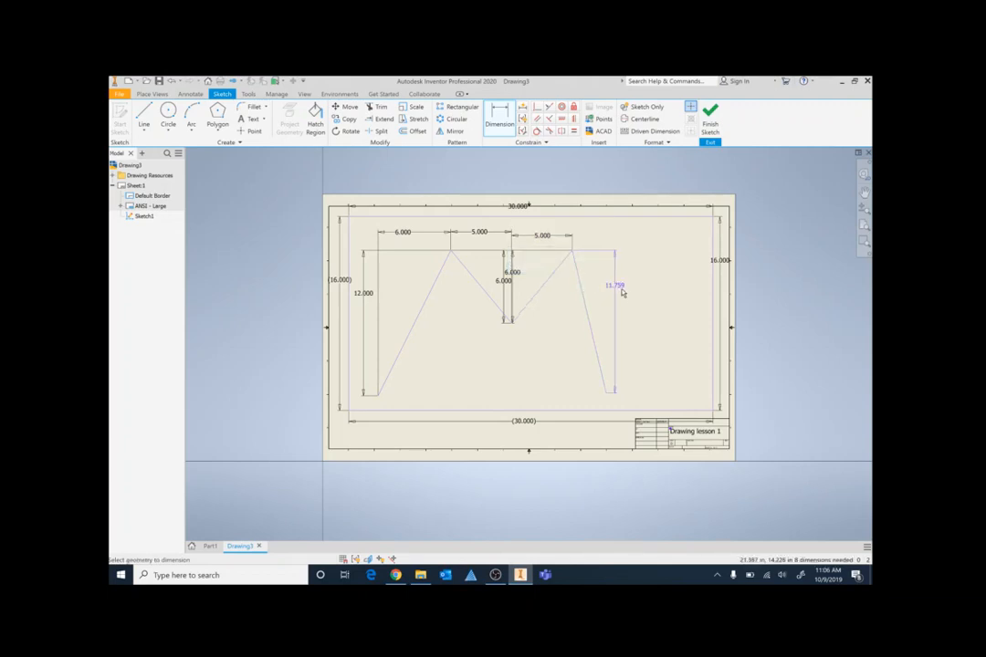
pyautogui.click(636, 297)
pyautogui.write('12')
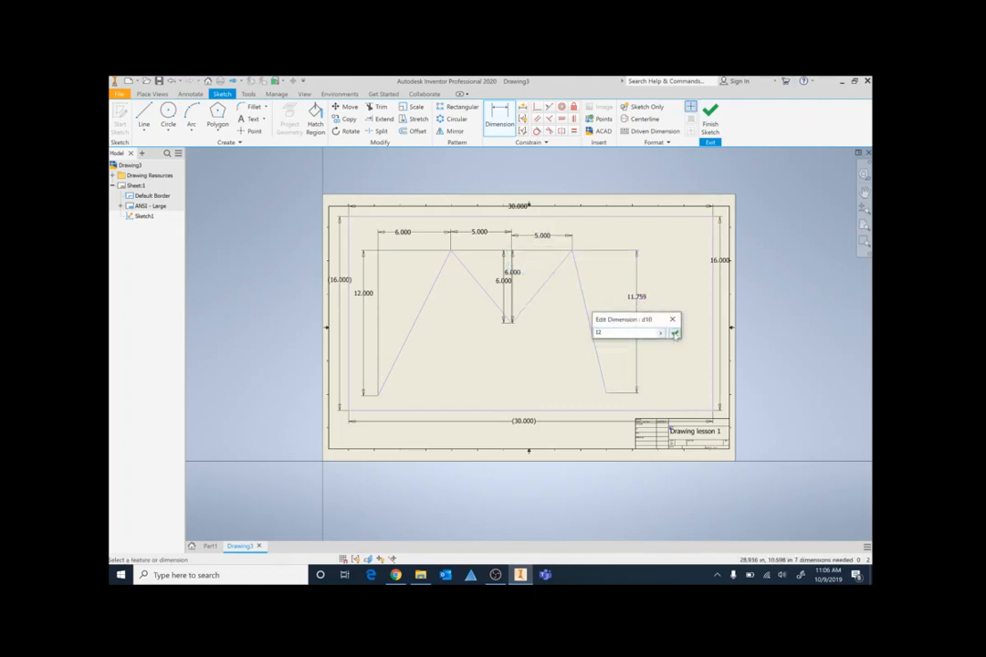
pyautogui.press('Return')
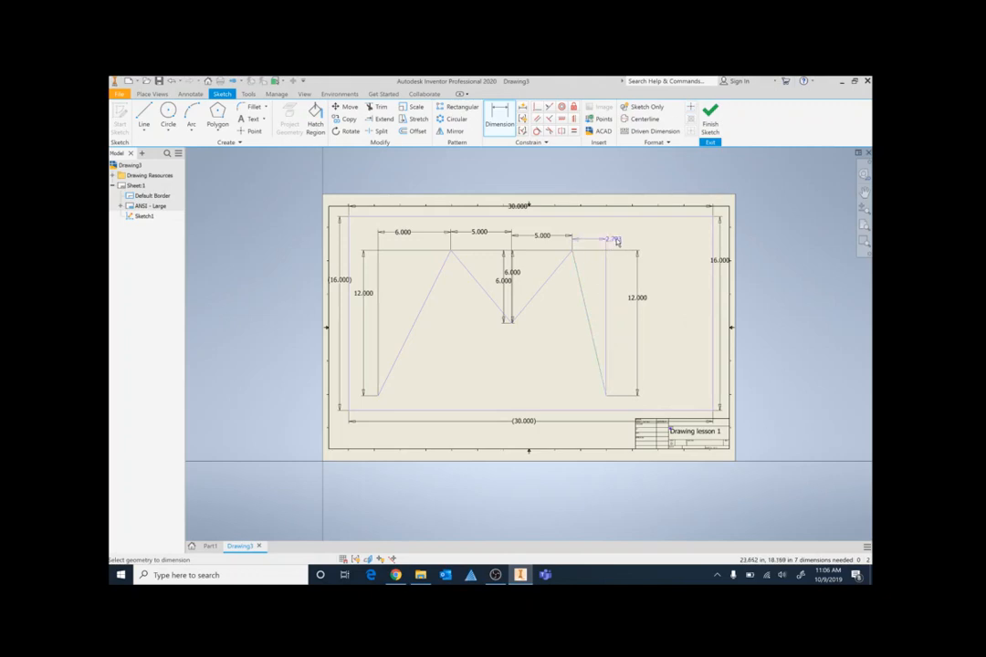
pyautogui.click(616, 240)
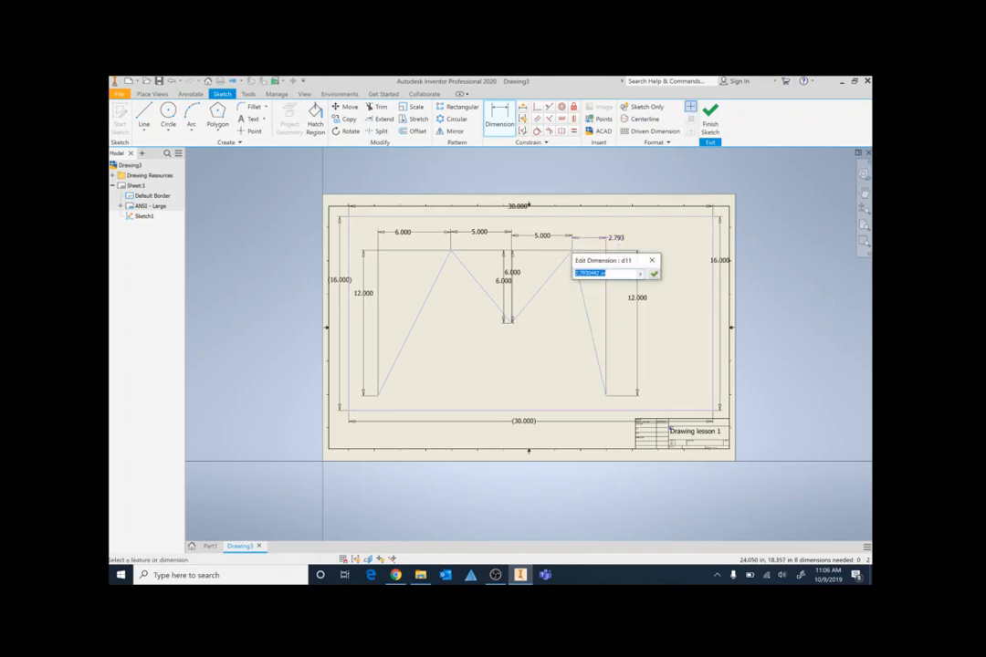
pyautogui.write('6')
pyautogui.press('Return')
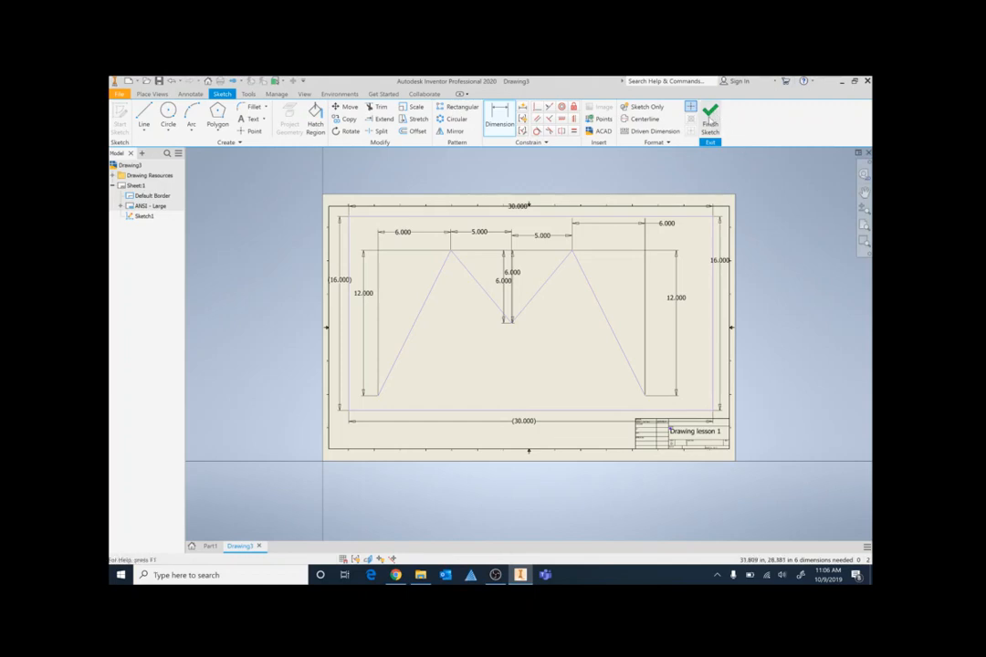
# Finish the sketch, reopen Sketch1 to review its dimensions, and finish it again
pyautogui.click(710, 123)
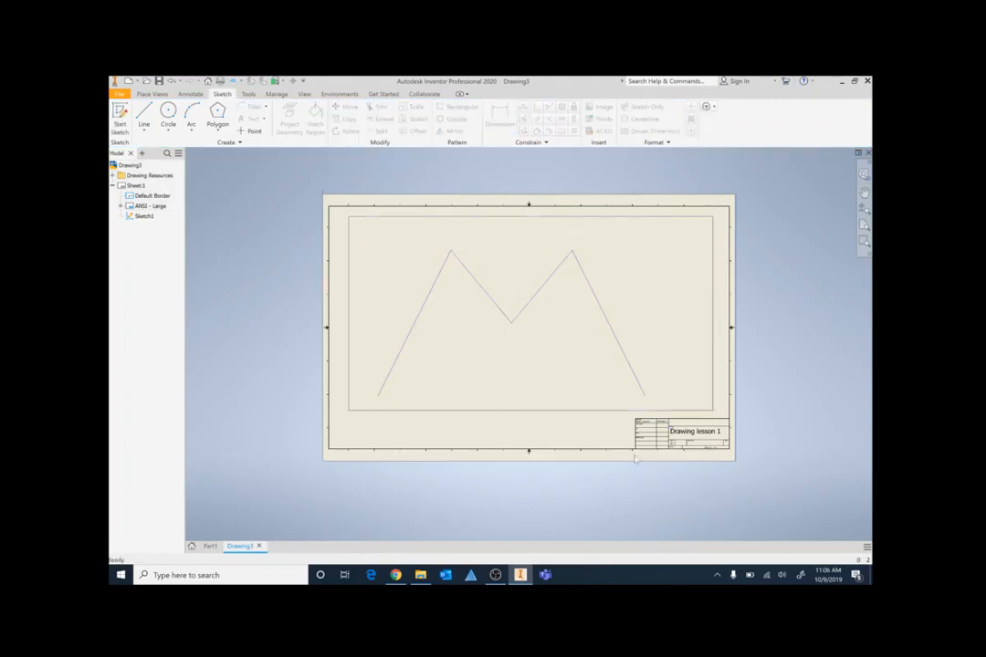
pyautogui.doubleClick(142, 216)
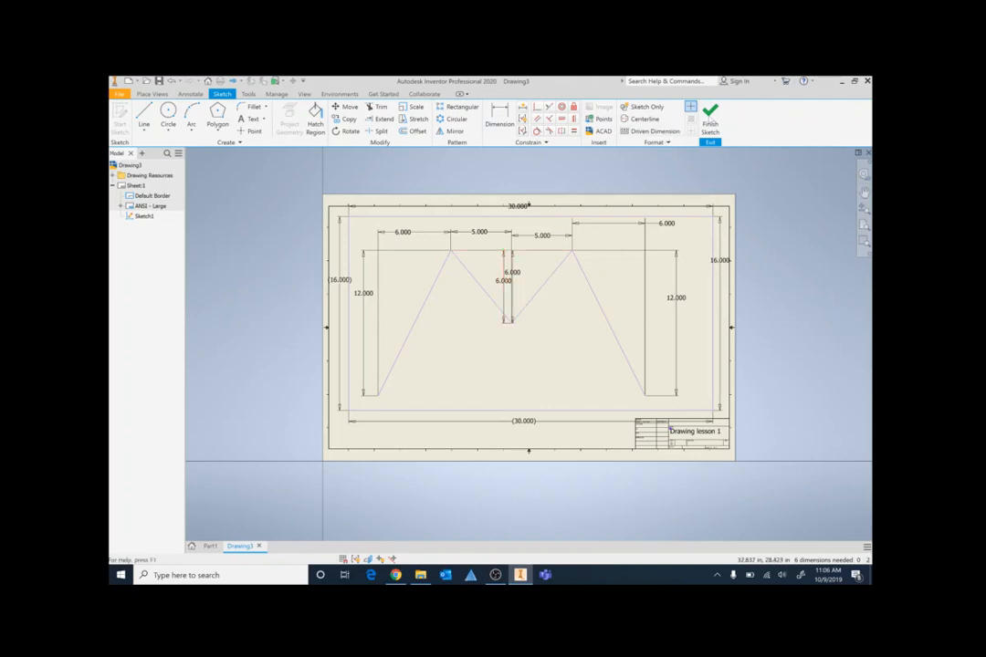
pyautogui.click(710, 118)
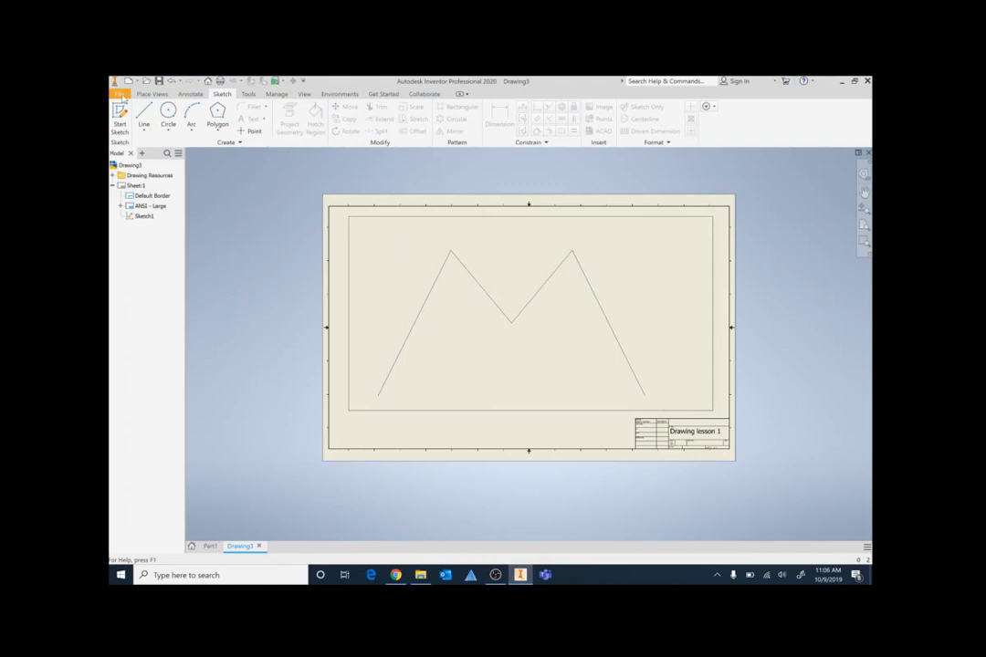
# Start saving the drawing under the file name "drawing lesson 1" and change the save location to the personal user folder
pyautogui.click(119, 95)
pyautogui.click(144, 187)
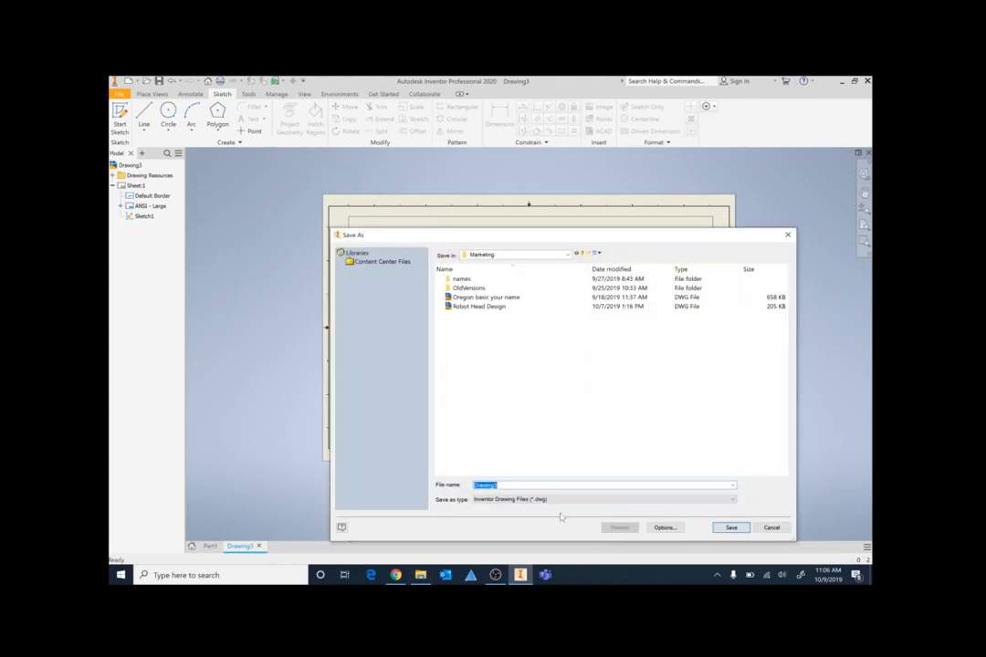
pyautogui.write('draw')
pyautogui.write('ing test')
pyautogui.click(566, 255)
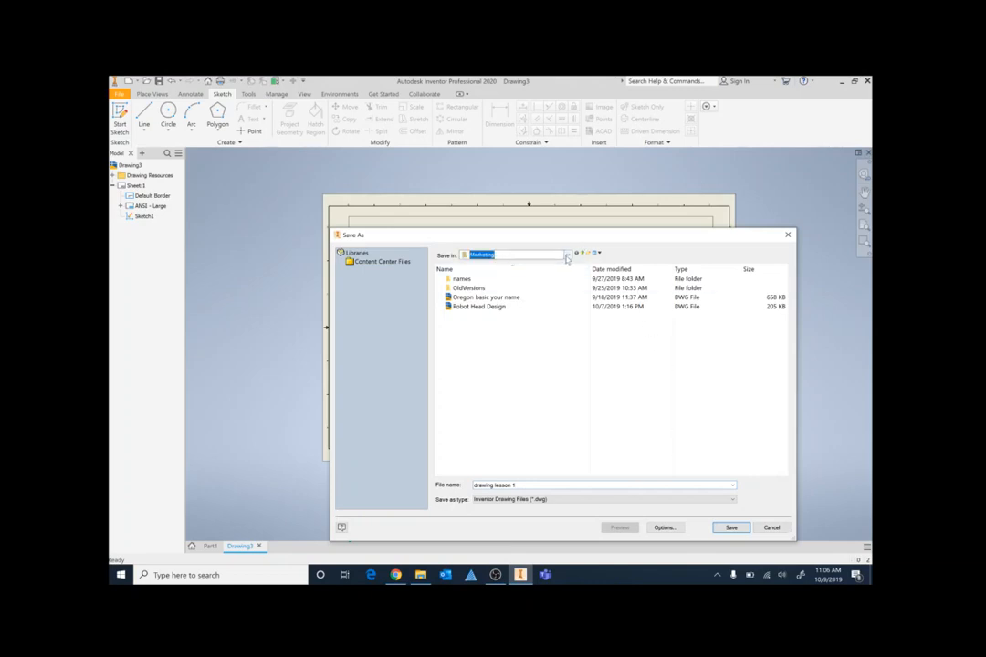
pyautogui.click(566, 256)
pyautogui.click(501, 300)
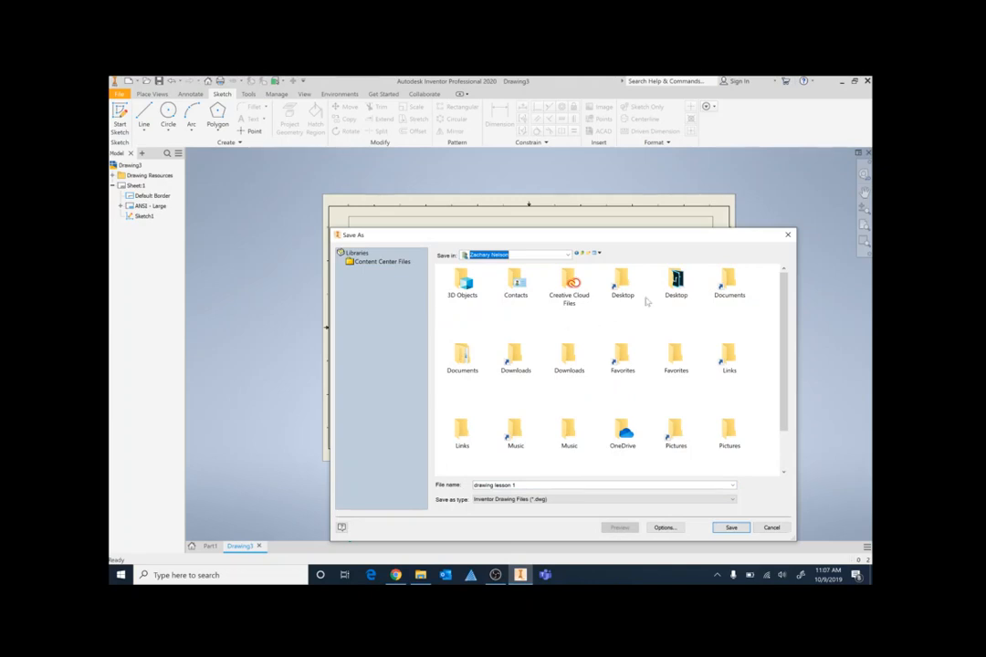
pyautogui.doubleClick(465, 355)
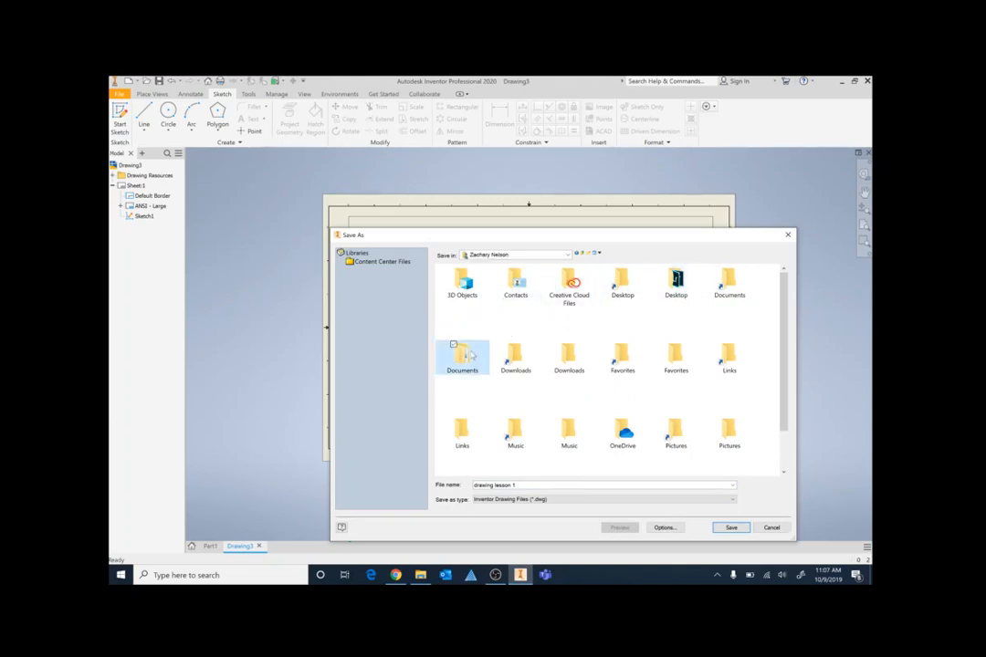
pyautogui.click(568, 256)
pyautogui.click(568, 256)
pyautogui.click(582, 253)
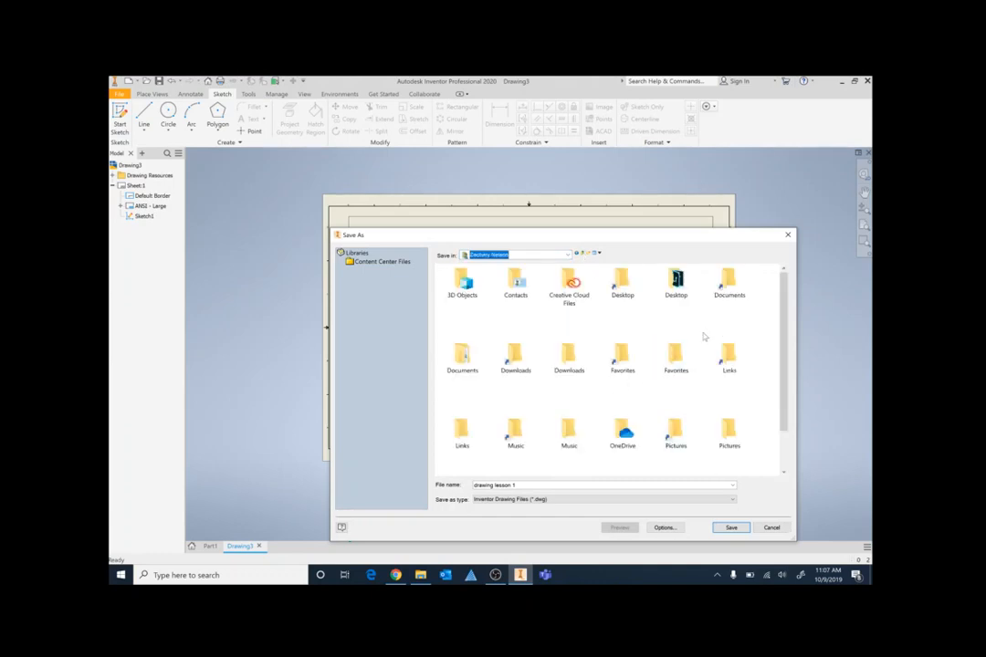
# Open the 2019-2020 folder inside Documents, select the IntroToEngDesign folder and save the drawing
pyautogui.doubleClick(729, 281)
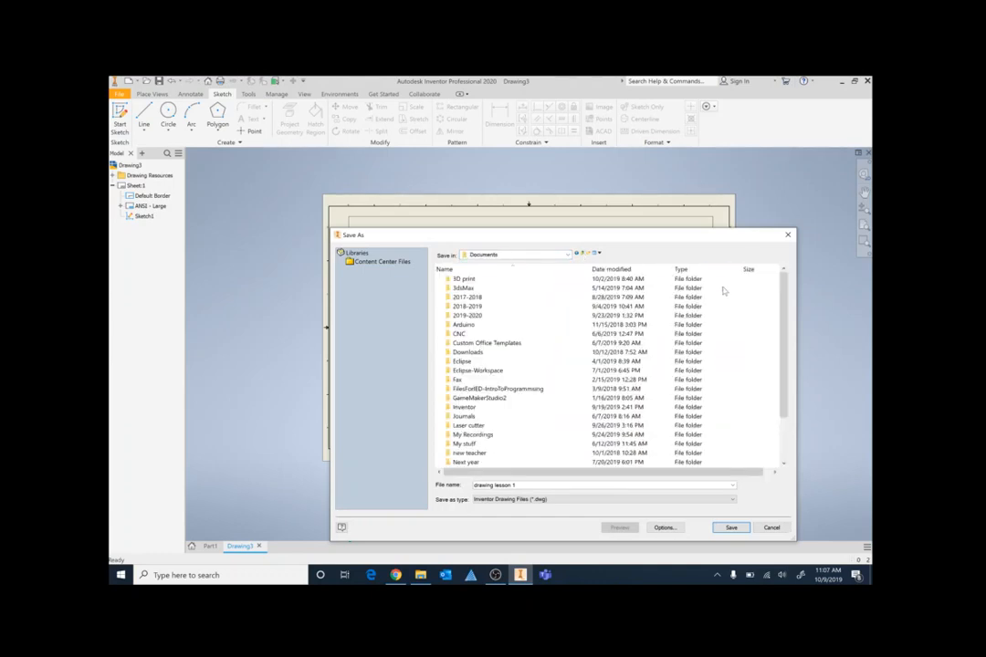
pyautogui.doubleClick(467, 315)
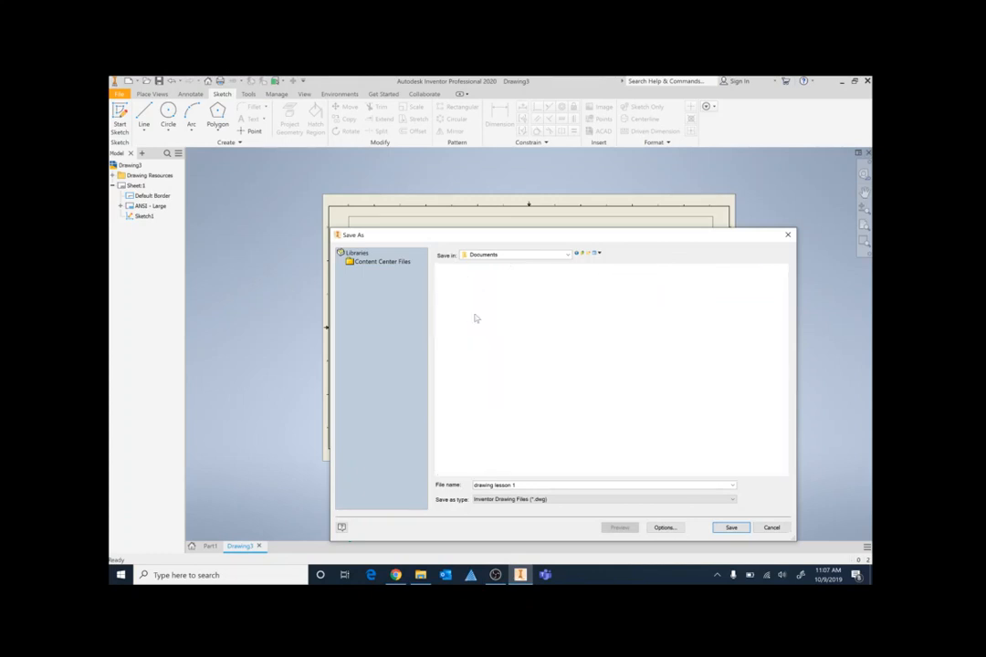
pyautogui.click(488, 297)
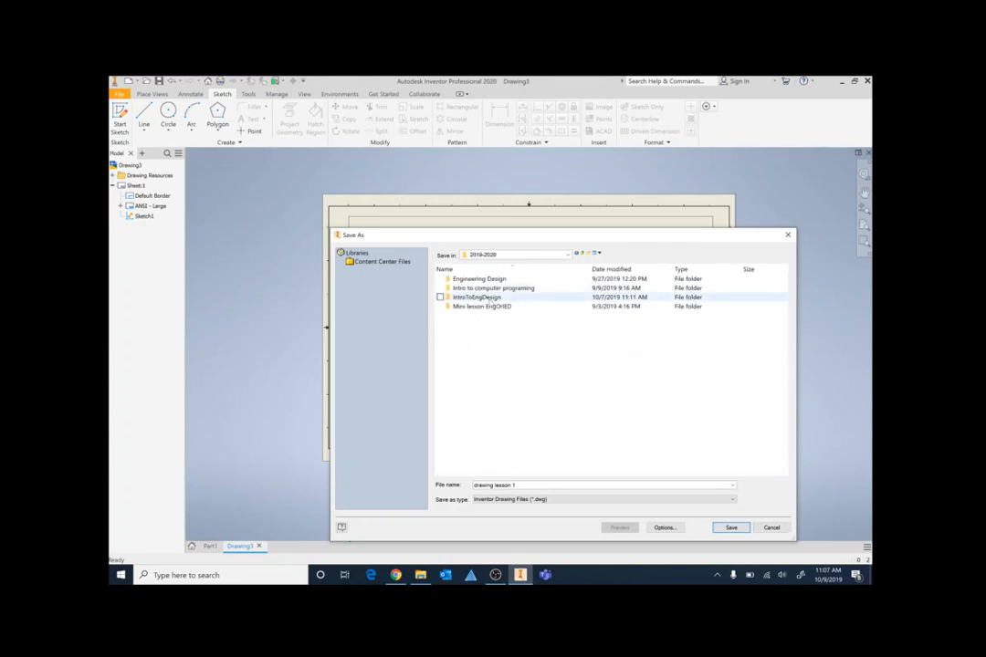
pyautogui.click(731, 528)
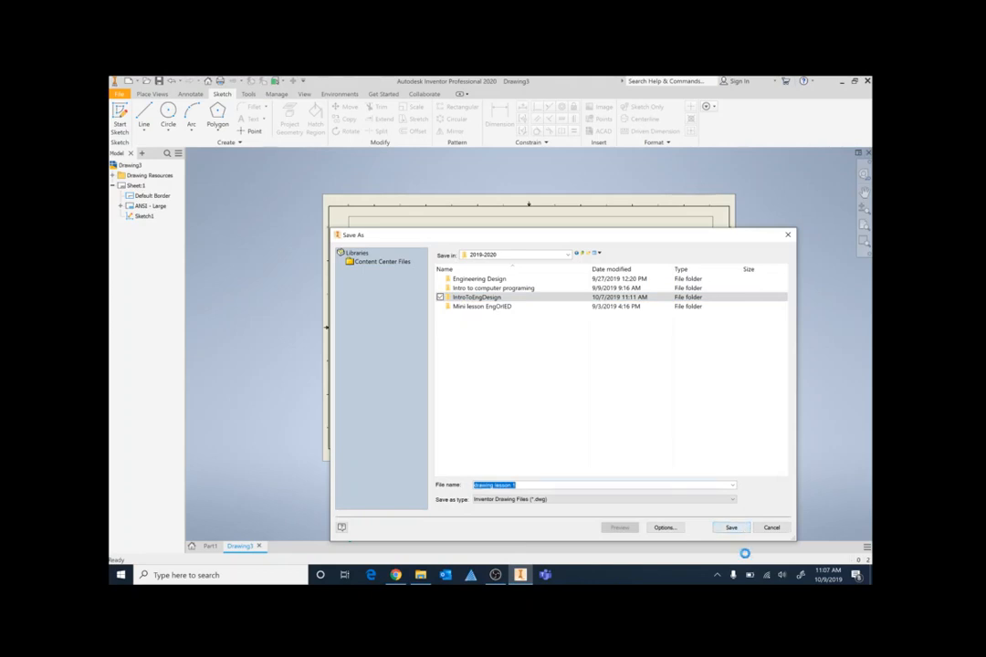
pyautogui.click(500, 577)
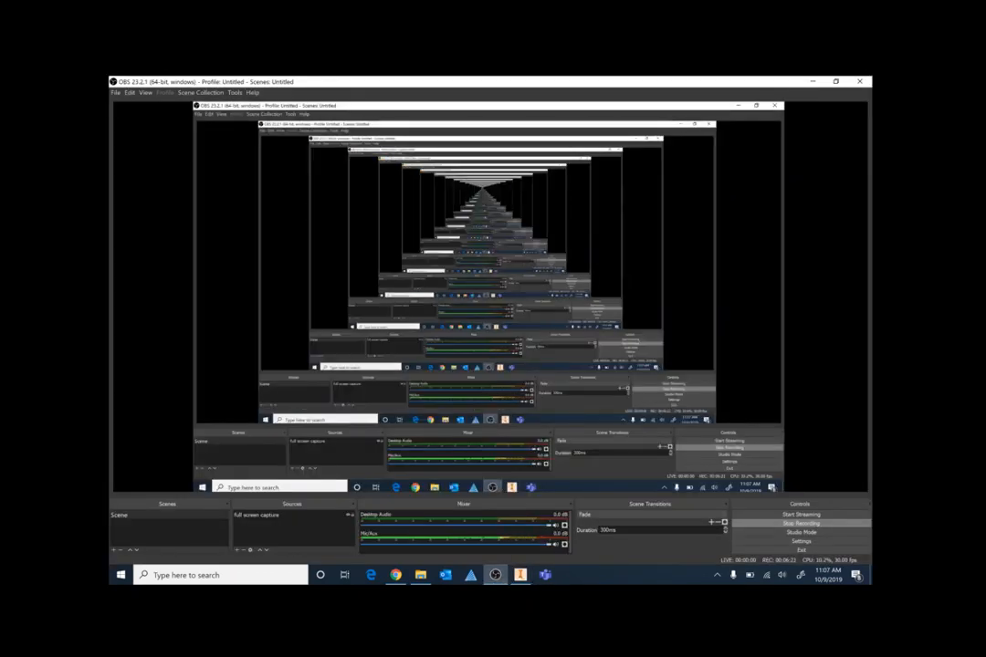